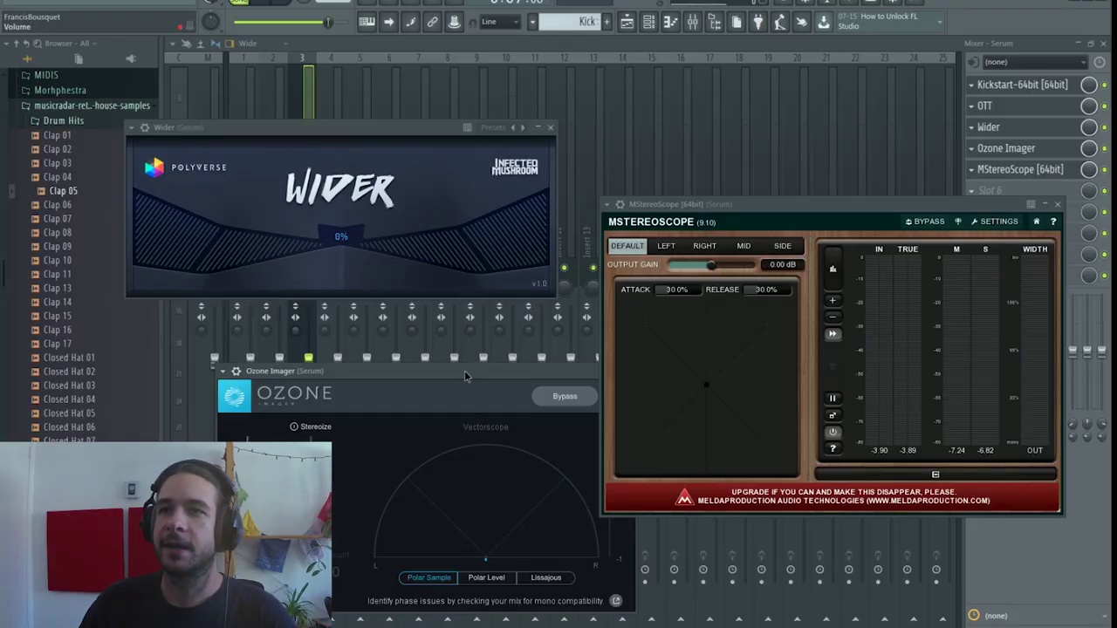
Bring MStereoScope to the front and nudge the Ozone Imager window slightly up.
left_click(711, 207)
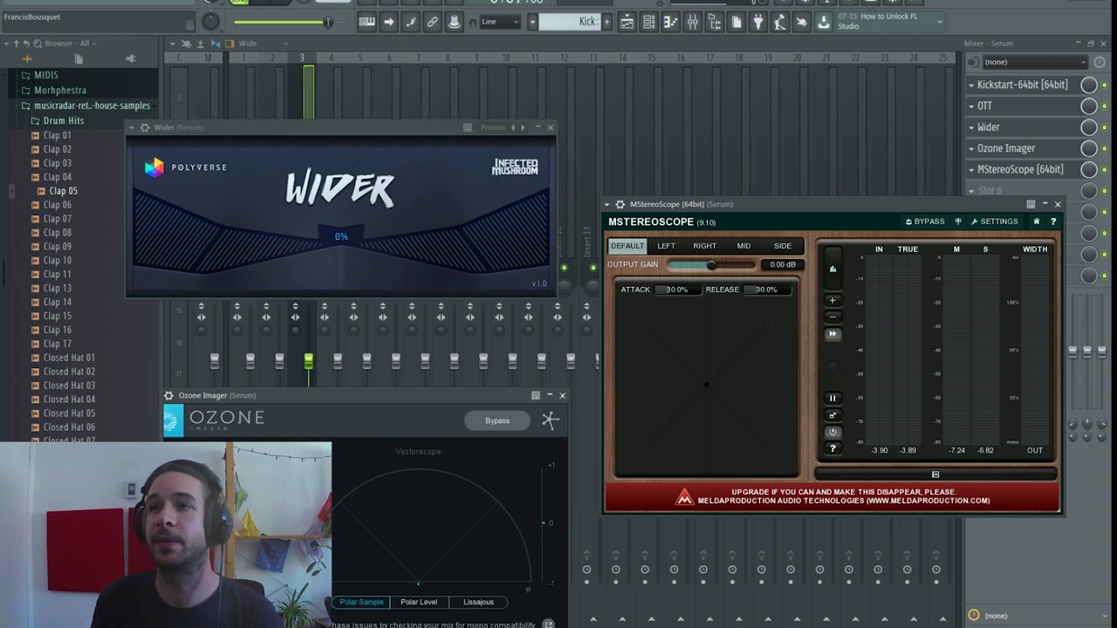
left_click_drag(262, 396, 288, 367)
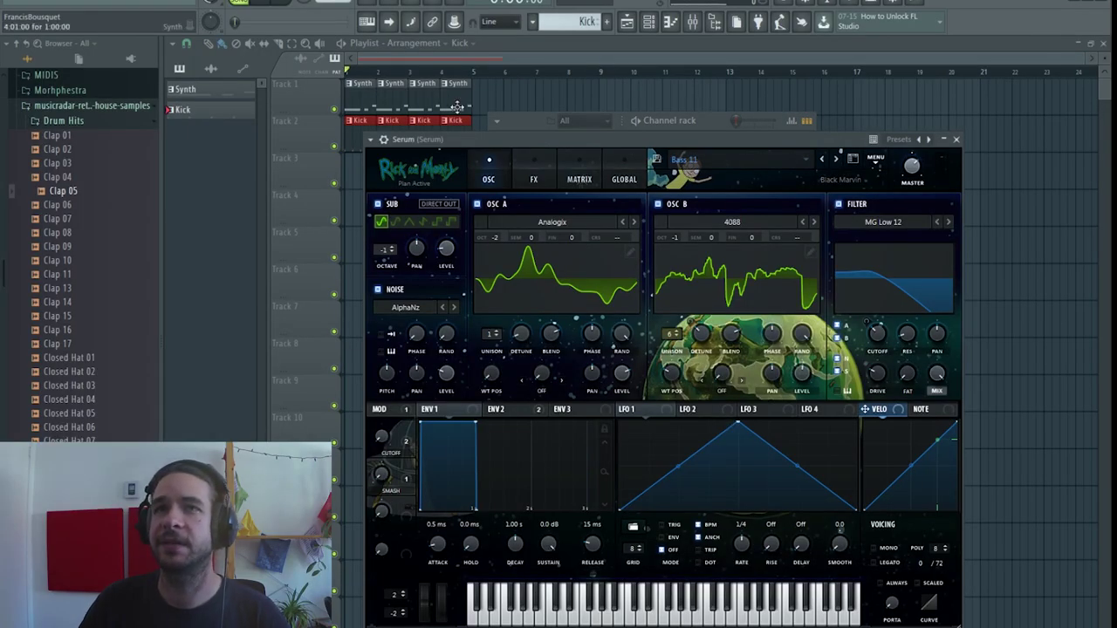
Close Serum, show the Mixer, and inspect the OTT effect on the Serum insert.
left_click(467, 73)
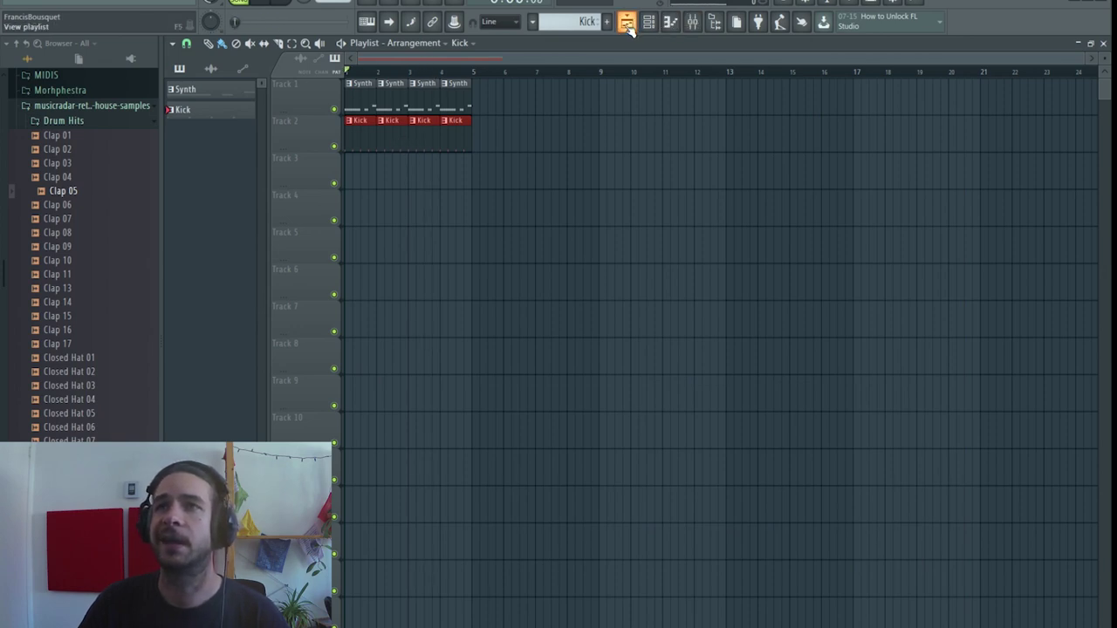
left_click(690, 23)
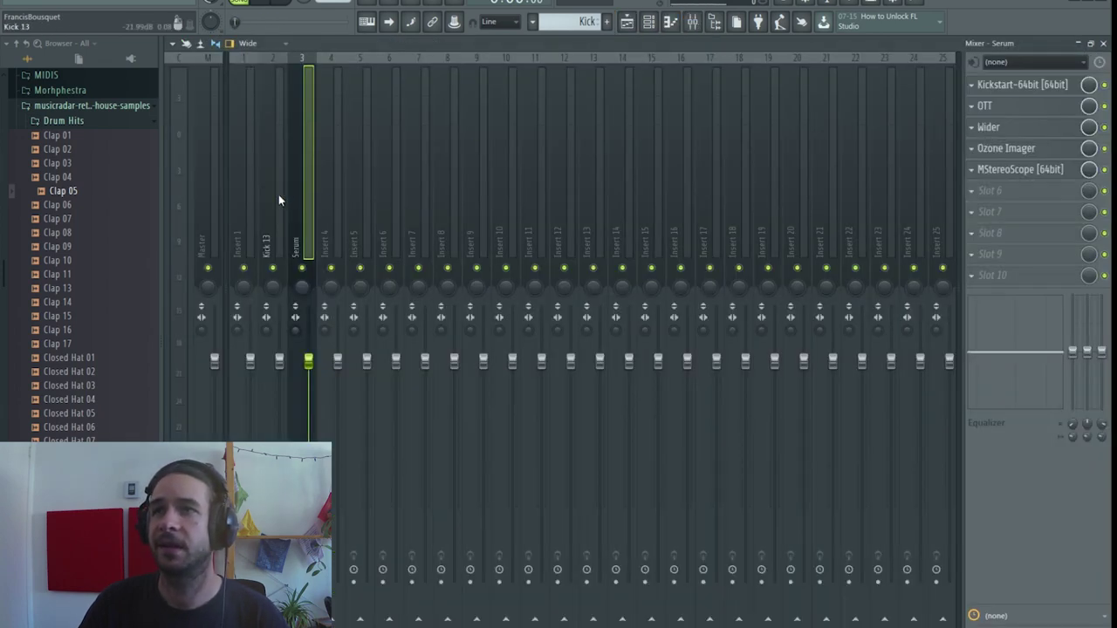
left_click(1008, 110)
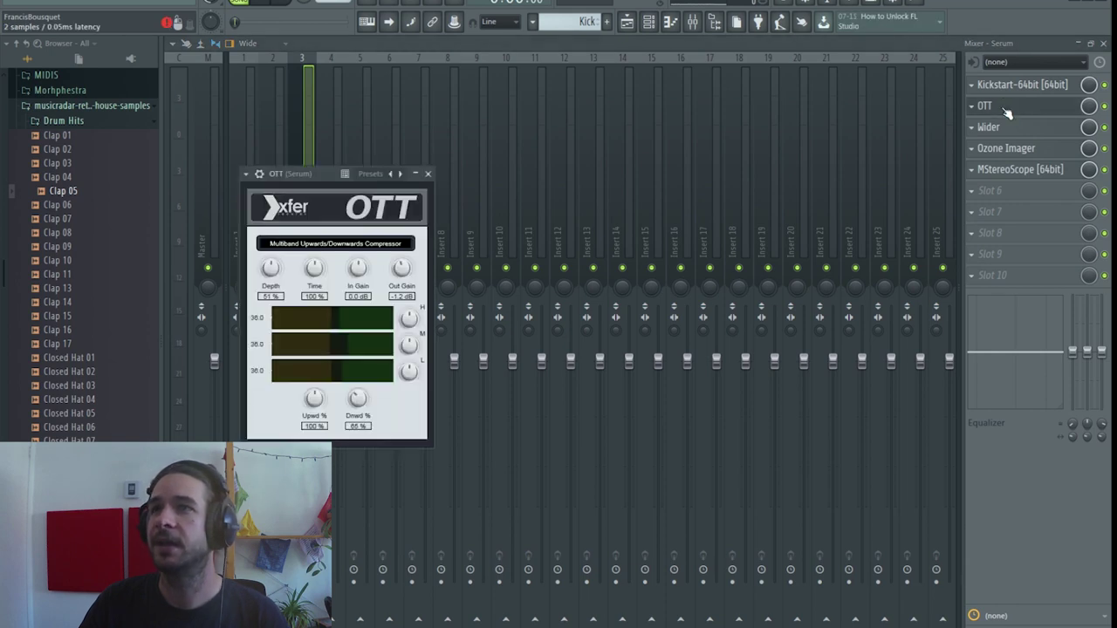
left_click(1042, 104)
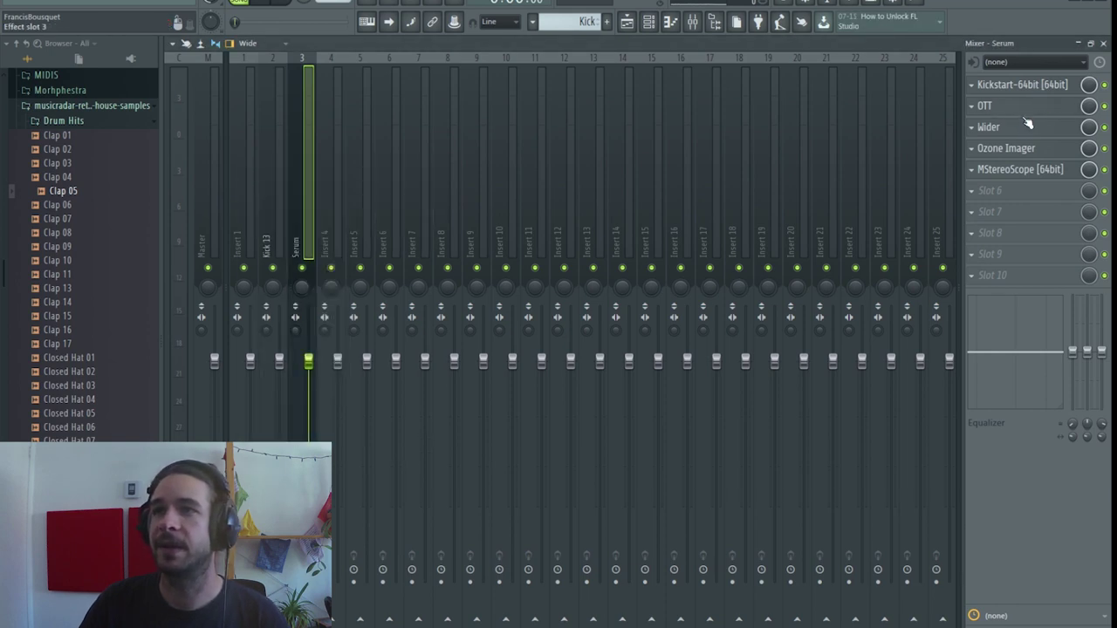
Return to the Playlist and play the song once, then stop.
left_click(627, 23)
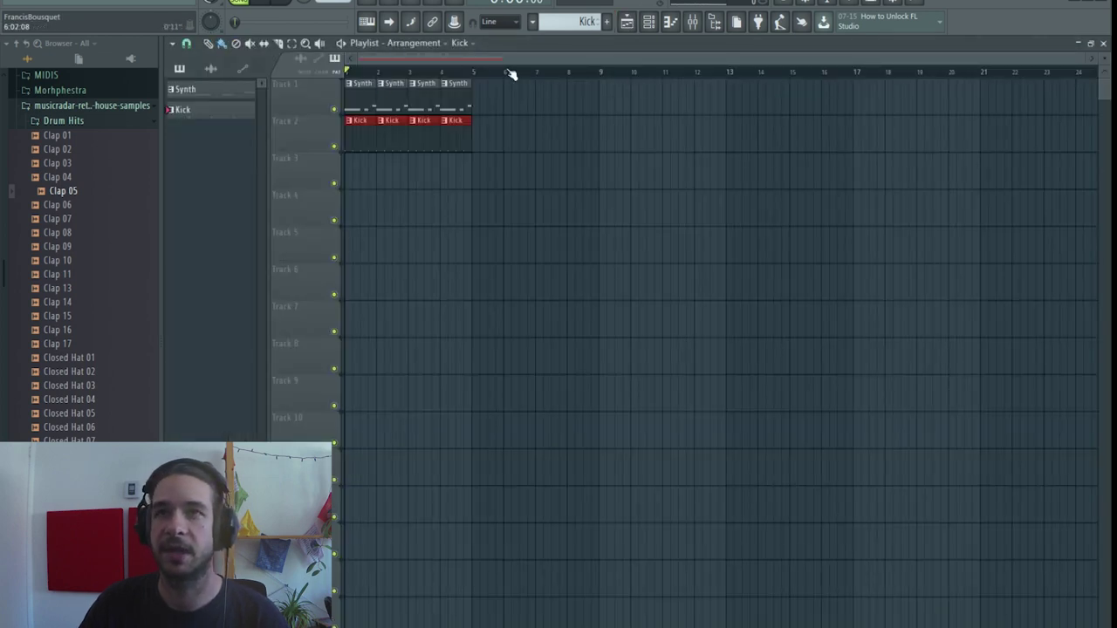
left_click(266, 2)
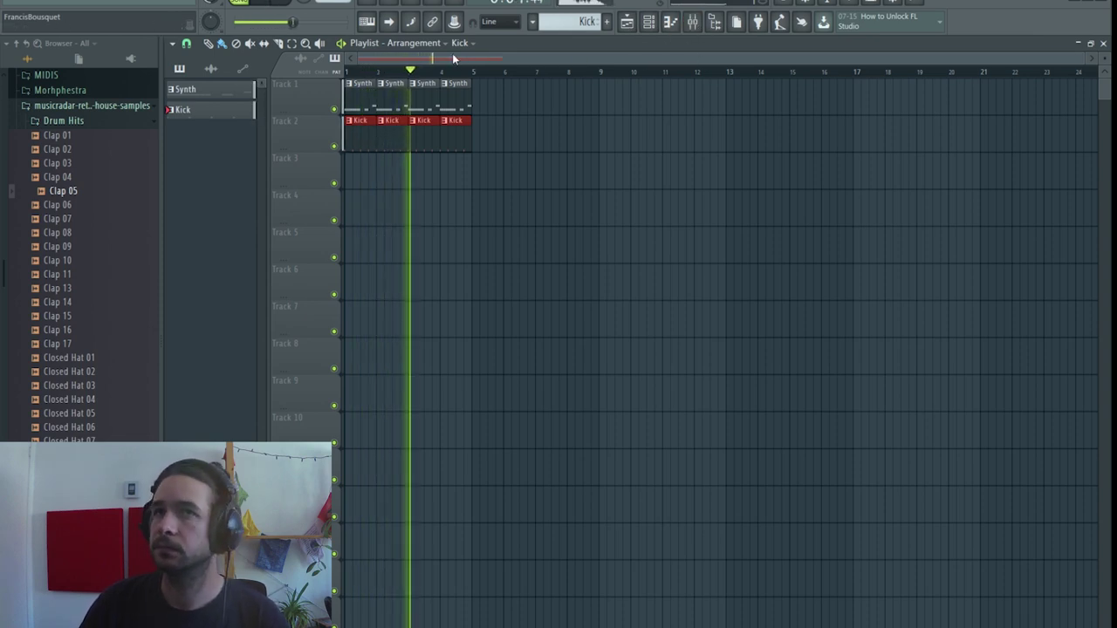
left_click(265, 3)
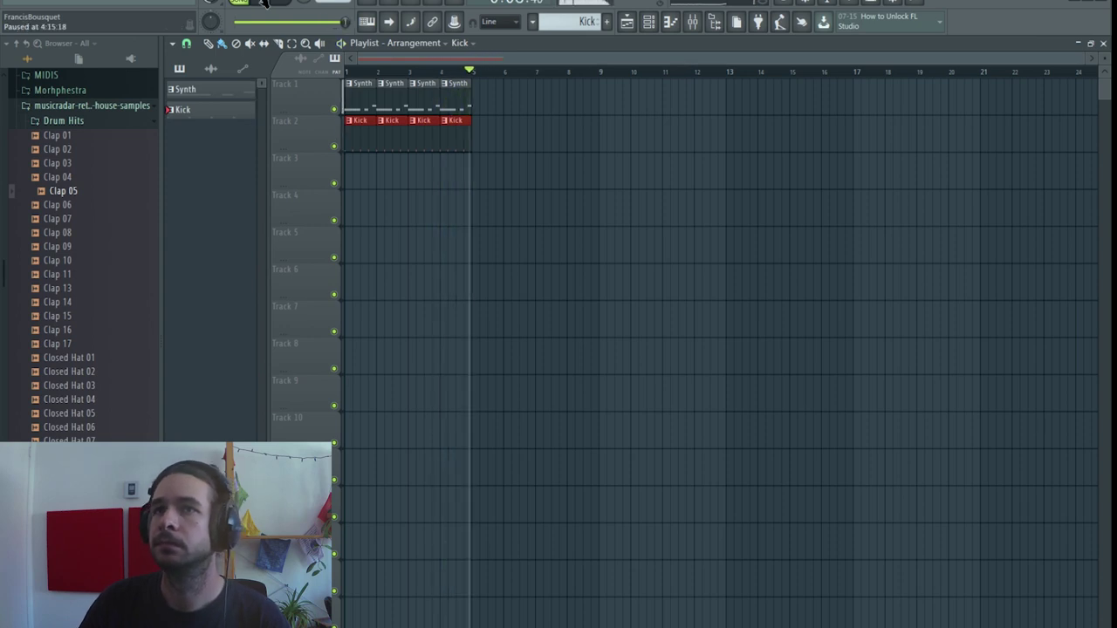
Open MStereoScope, play a short pass over the playlist, and set the scope to LEFT.
left_click(707, 26)
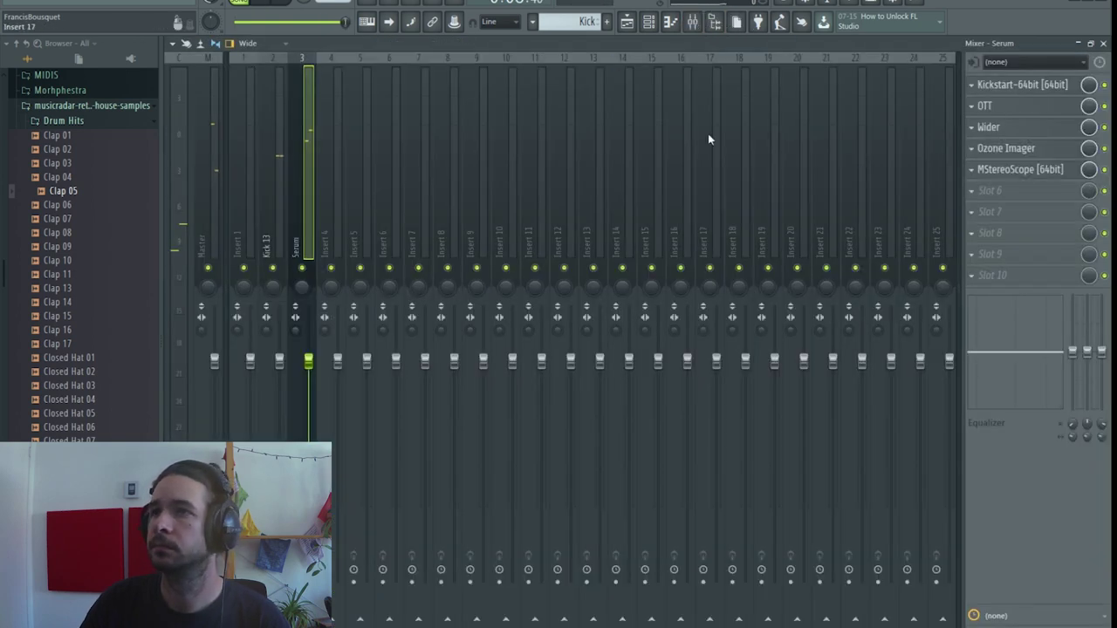
key("F9")
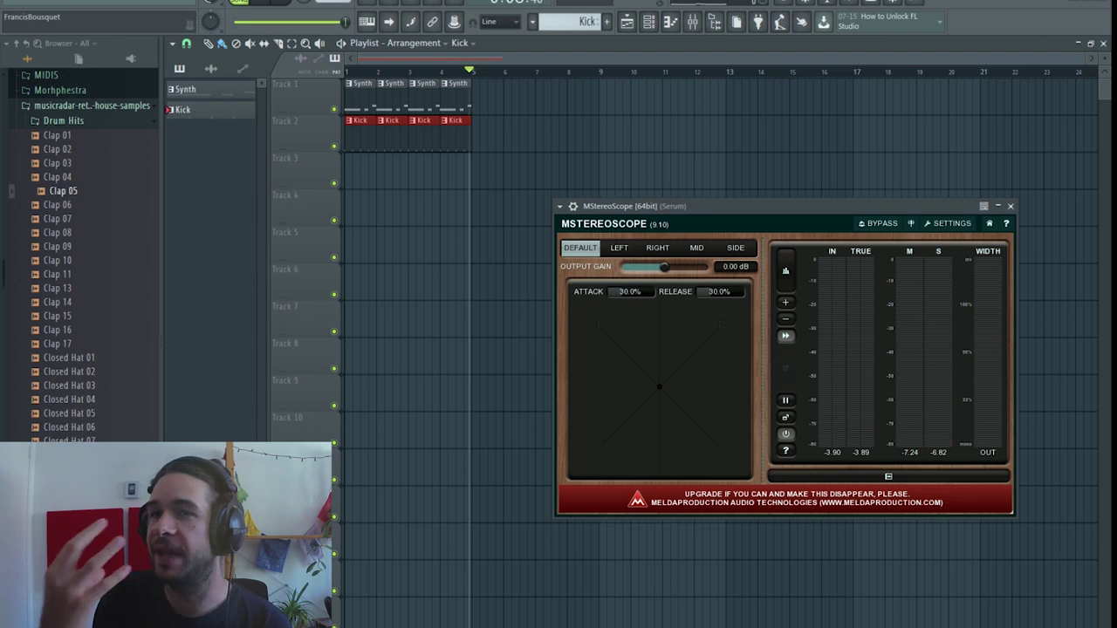
left_click(262, 4)
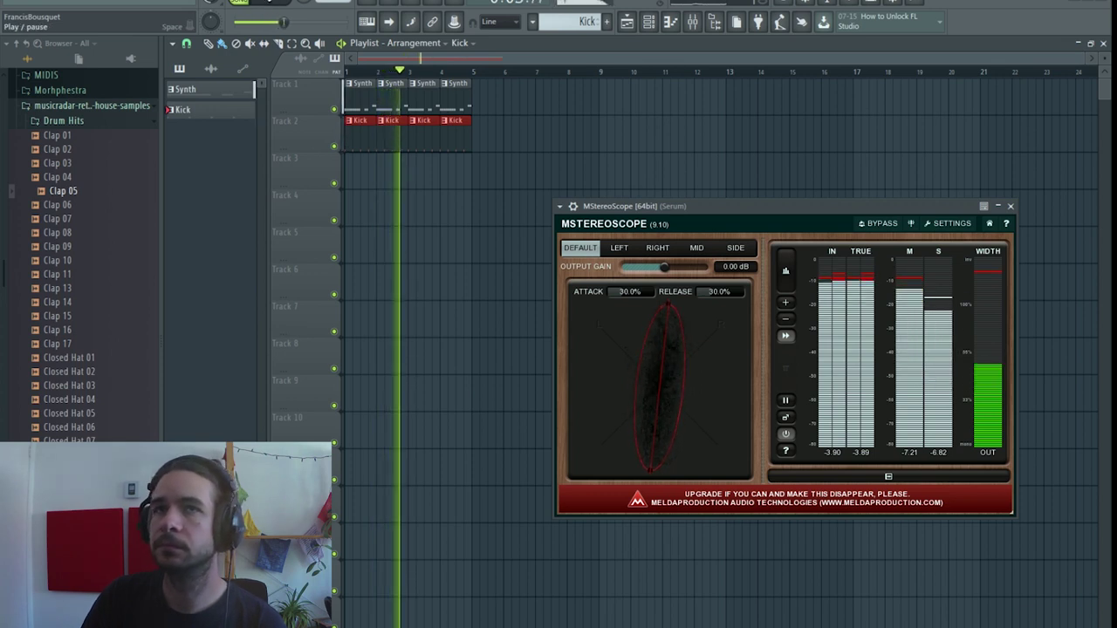
left_click(262, 4)
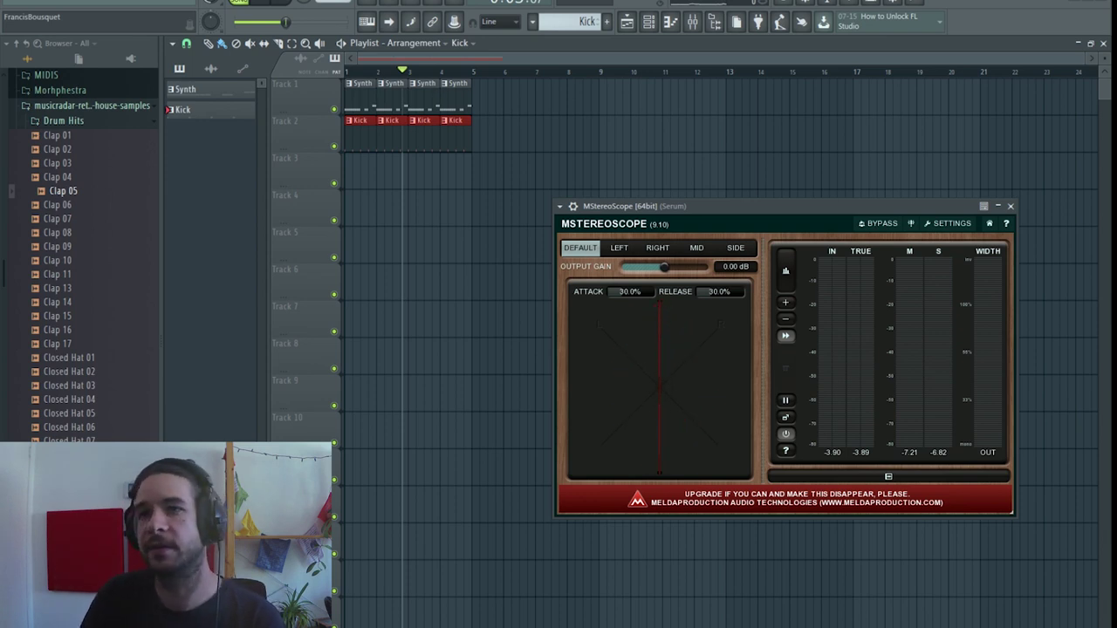
left_click(619, 248)
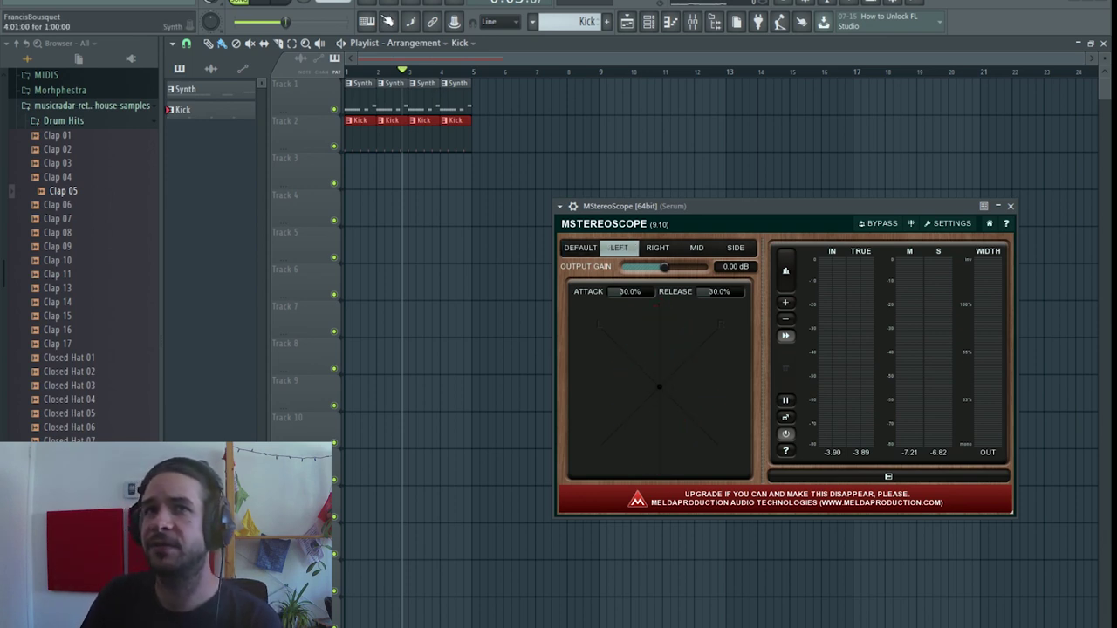
During playback, cycle MStereoScope through Right, Mid and Side views, then return to Default.
left_click(270, 4)
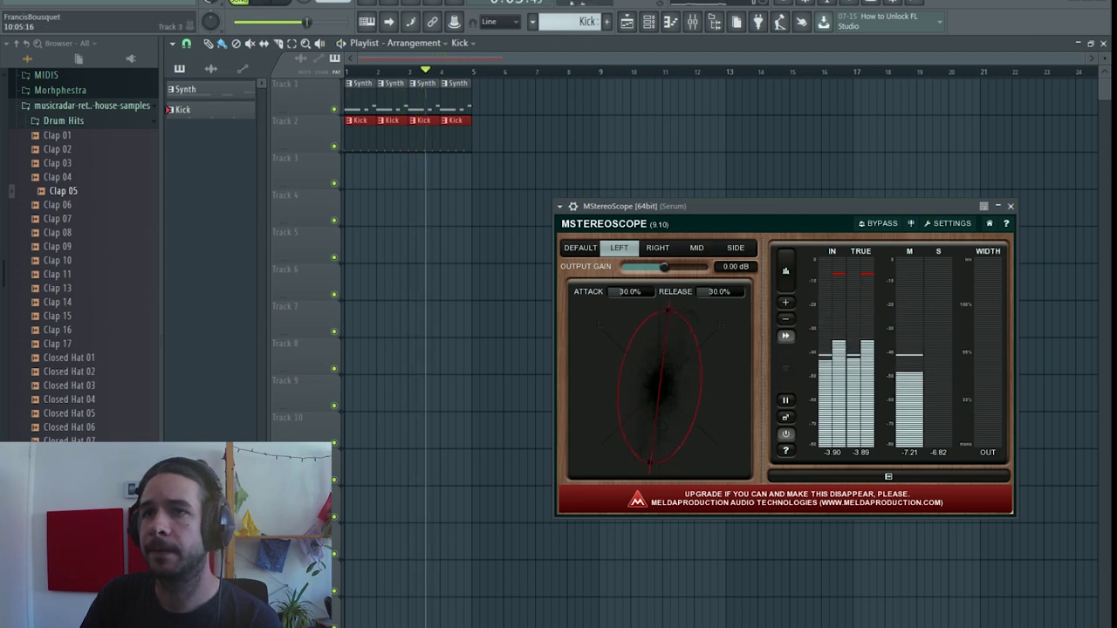
left_click(657, 248)
left_click(270, 3)
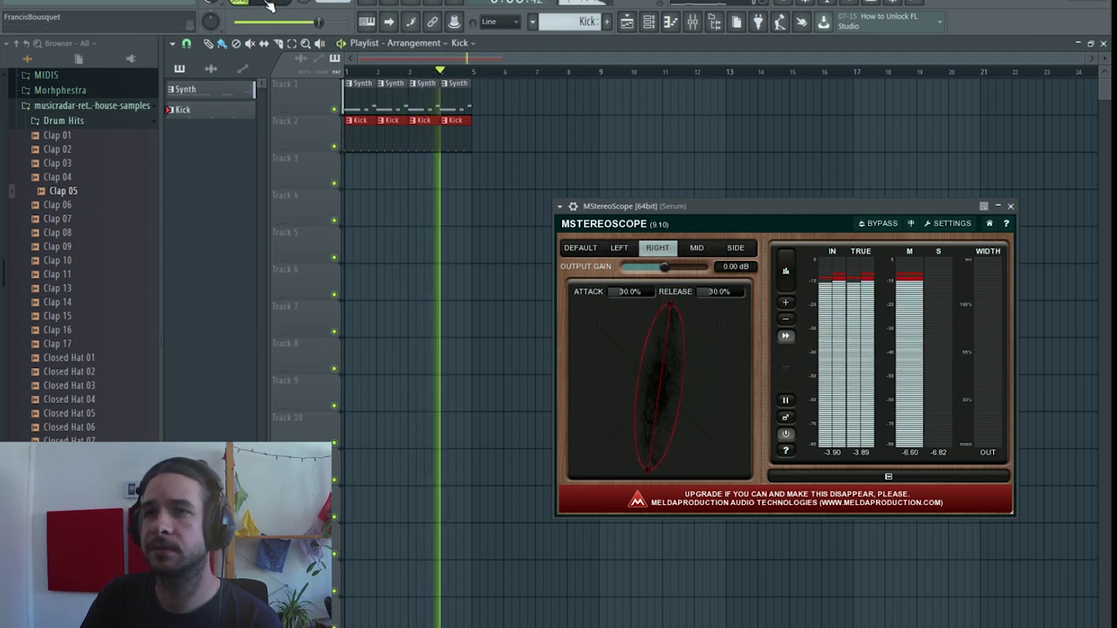
left_click(271, 4)
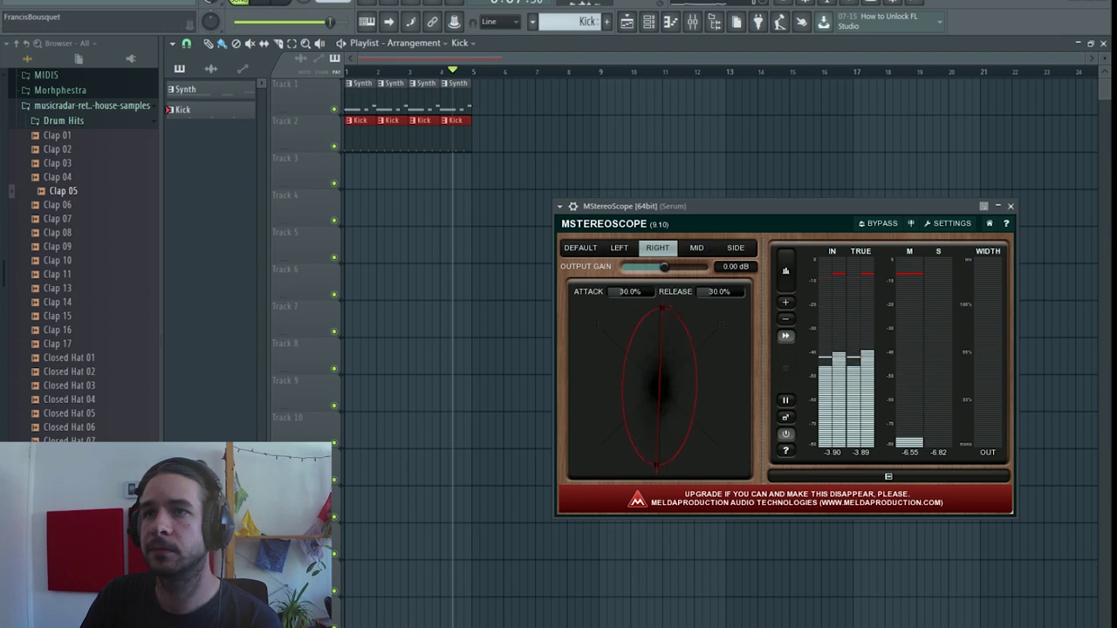
left_click(697, 248)
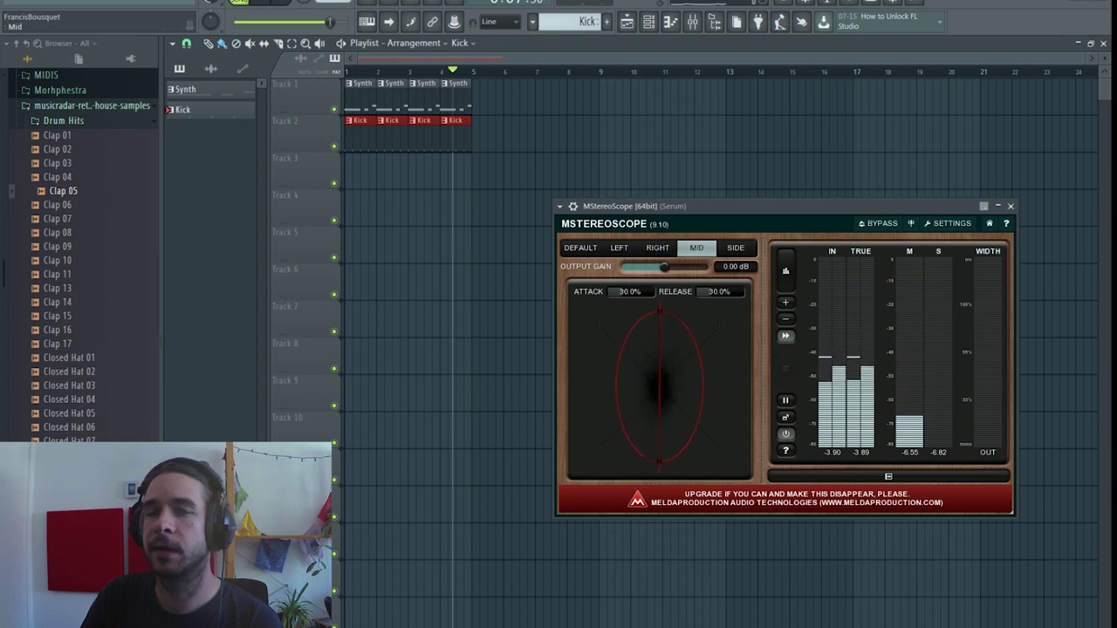
left_click(271, 4)
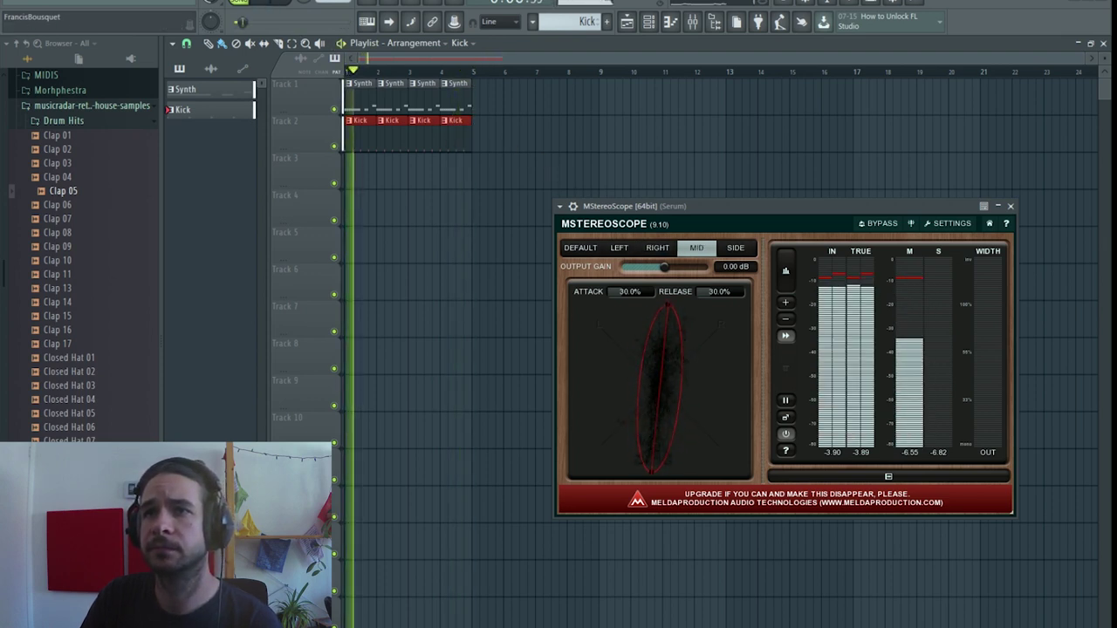
left_click(735, 247)
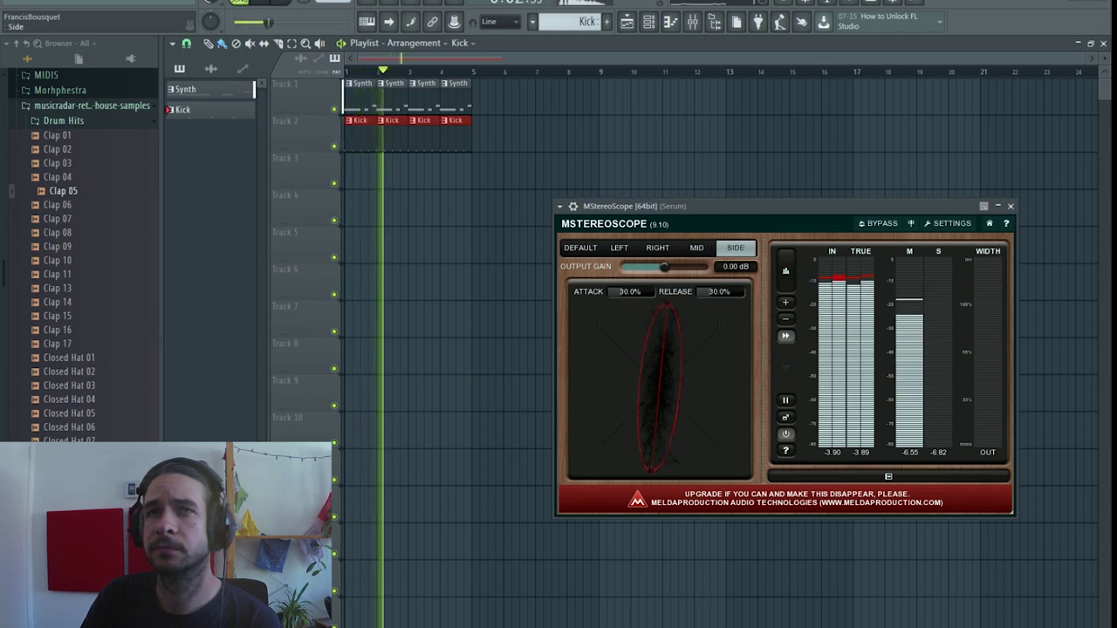
left_click(268, 3)
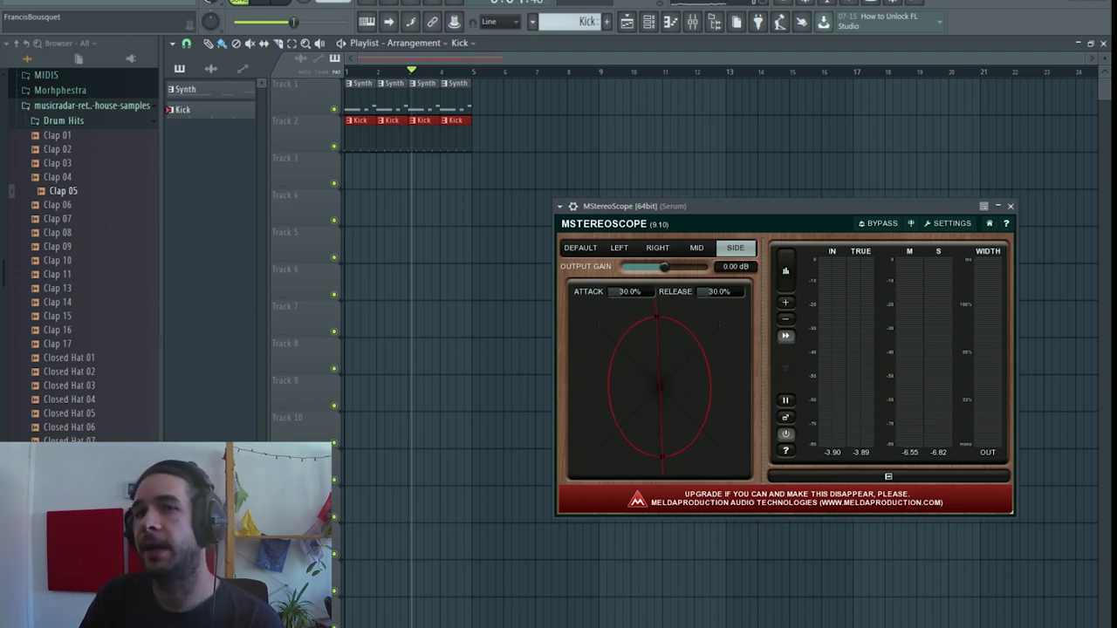
left_click(580, 248)
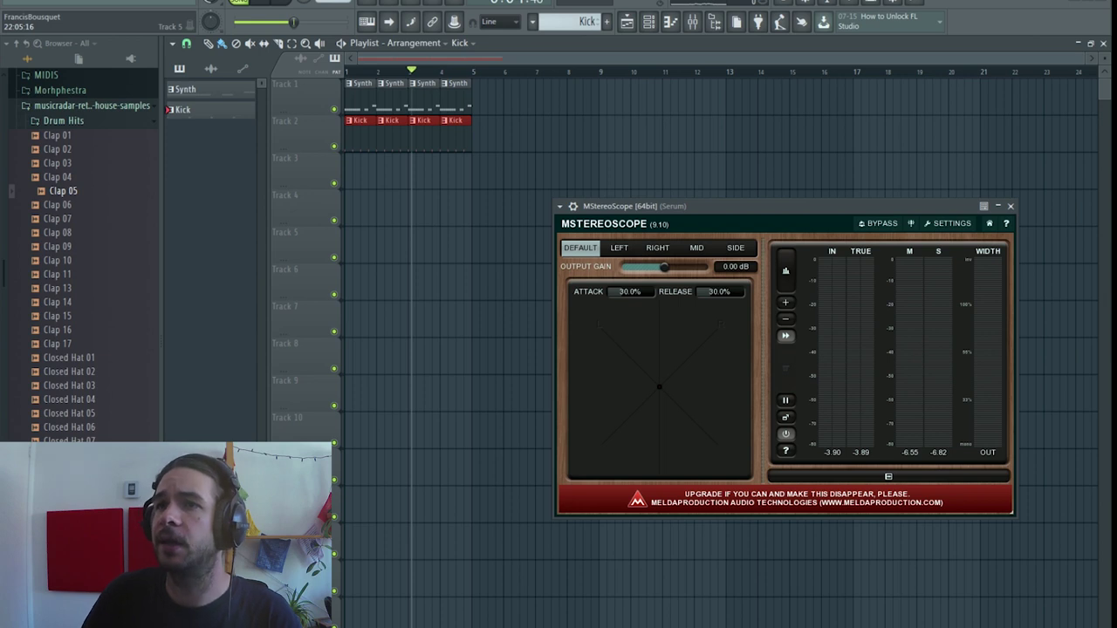
Open Wider from Serum's mixer chain and place it beside MStereoScope.
left_click(692, 21)
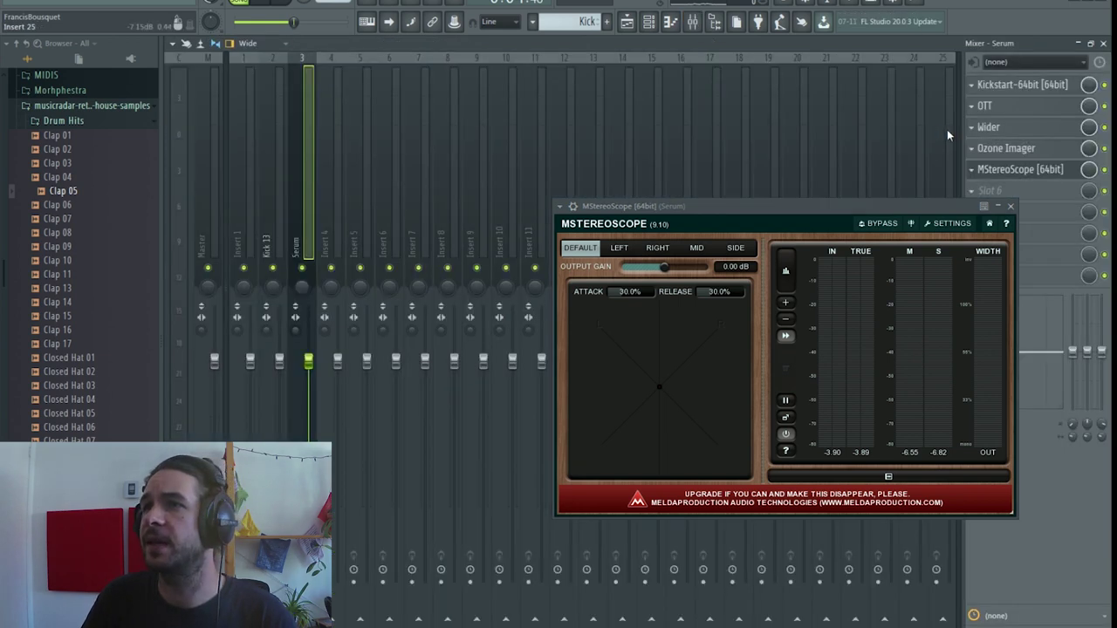
left_click(1025, 130)
left_click(1025, 131)
left_click(1026, 131)
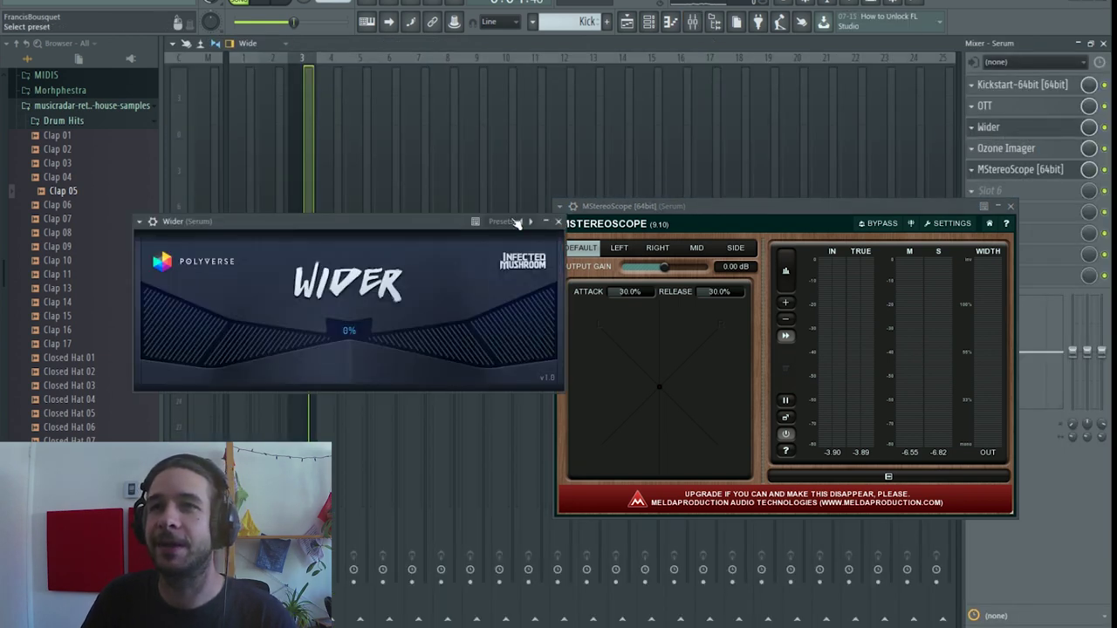
left_click_drag(515, 221, 493, 158)
left_click_drag(692, 210, 718, 202)
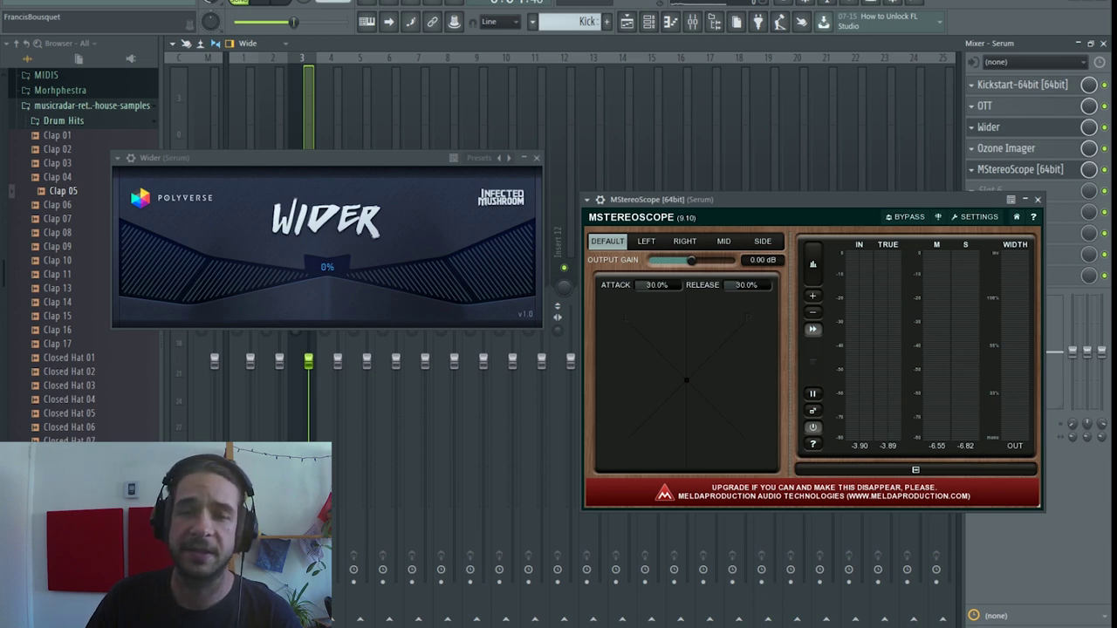
While playing, raise Wider to 80% and toggle it off and on to compare.
left_click(273, 6)
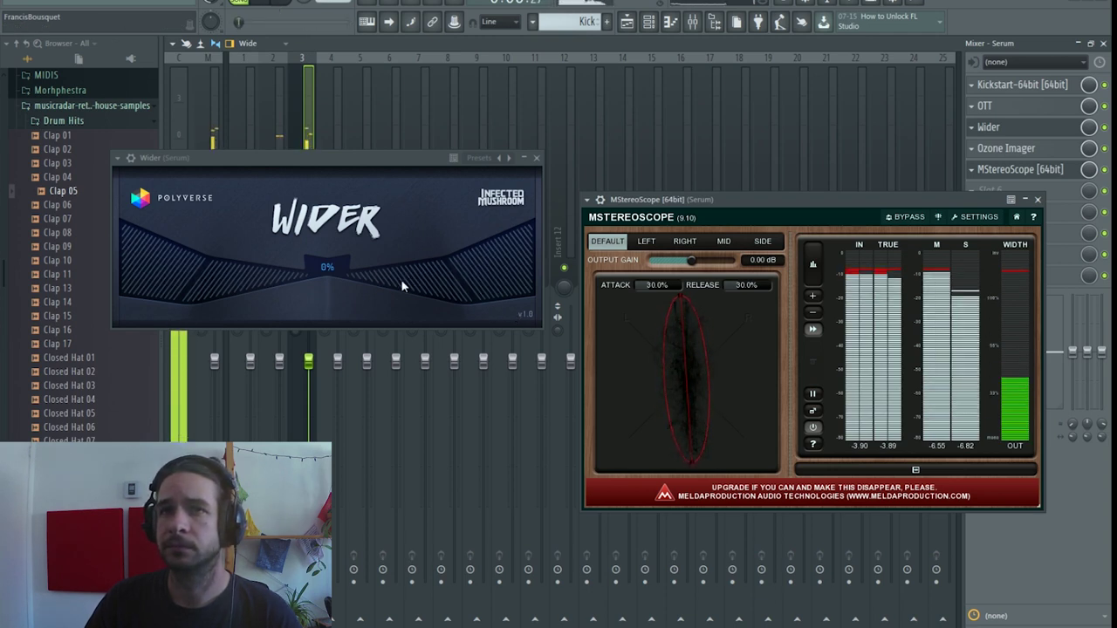
left_click_drag(403, 286, 480, 144)
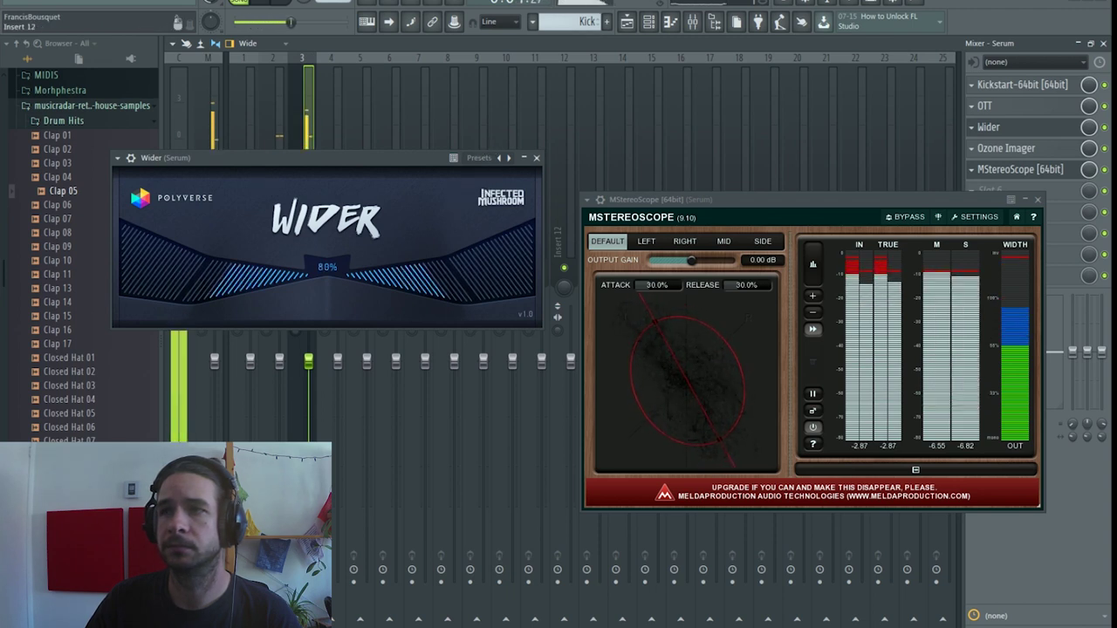
left_click(1104, 128)
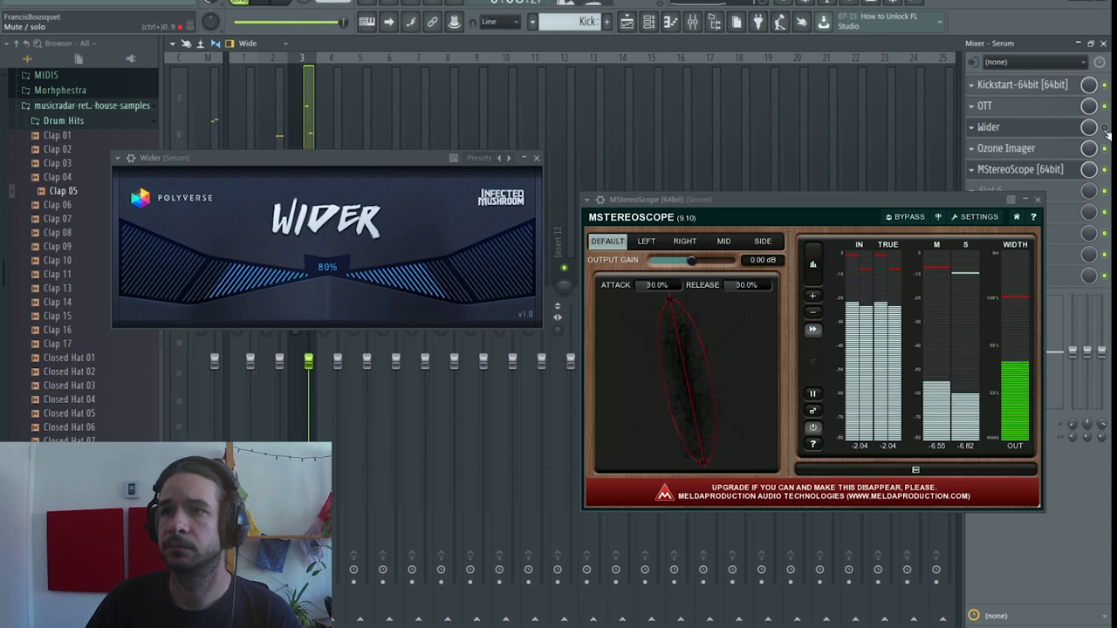
left_click(1105, 127)
left_click(1105, 127)
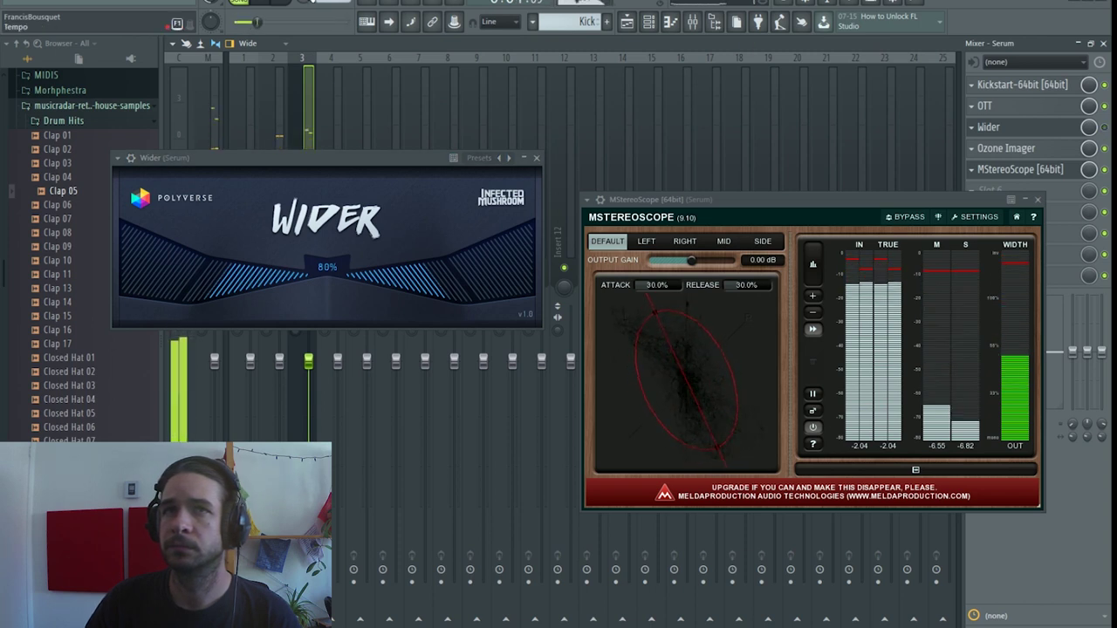
left_click(260, 2)
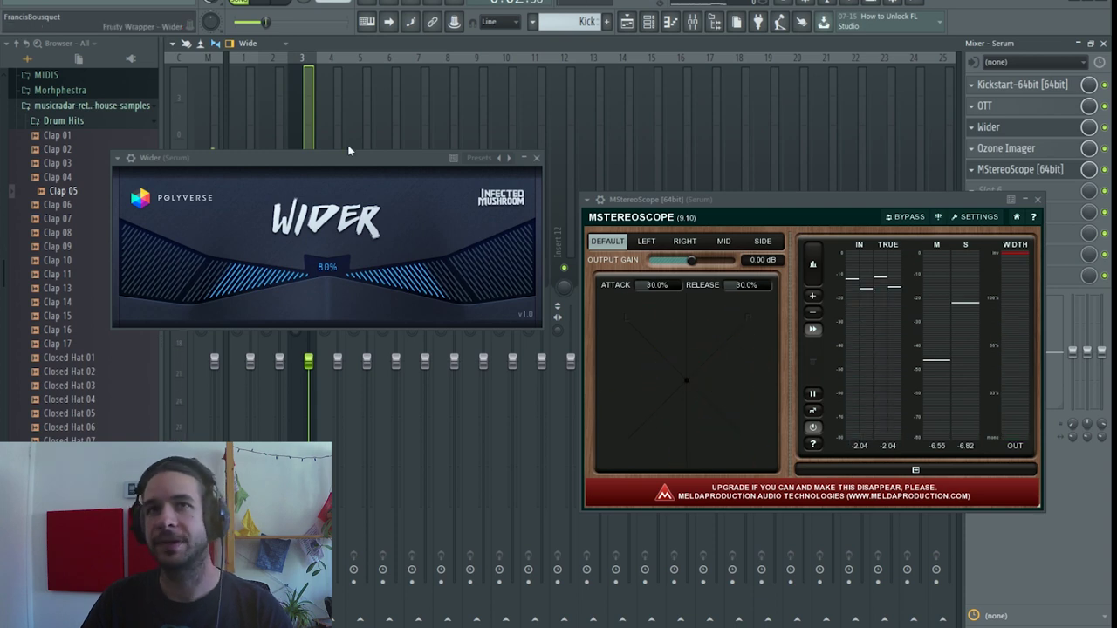
Push Wider to 200%, settle it at 155%, then open MStereoScope's settings menu.
key("space")
left_click_drag(424, 282, 561, 140)
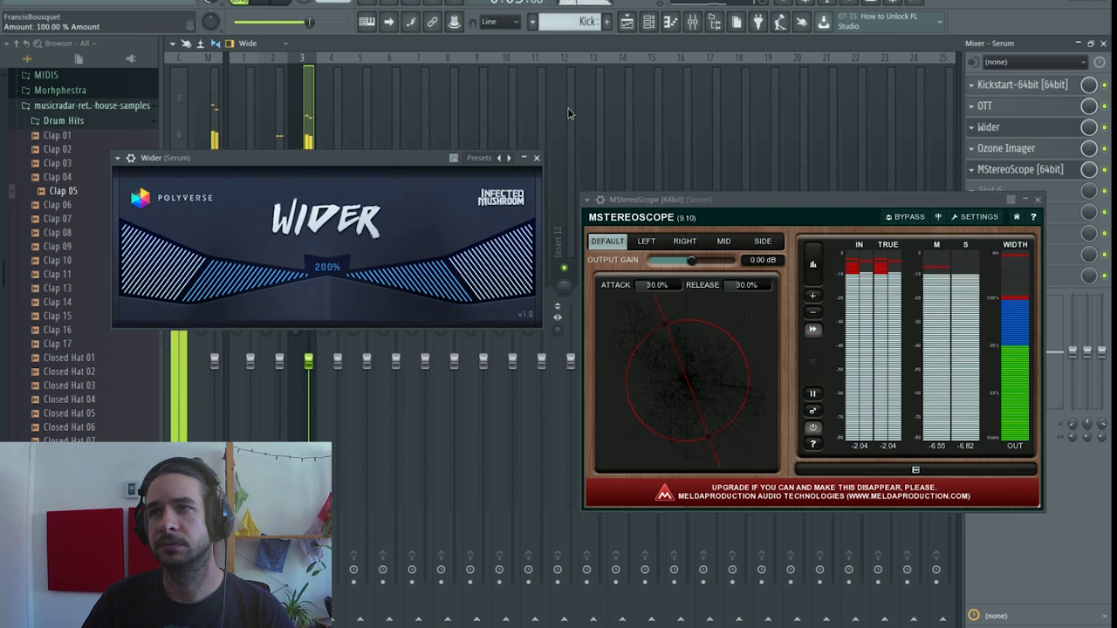
left_click_drag(552, 139, 502, 182)
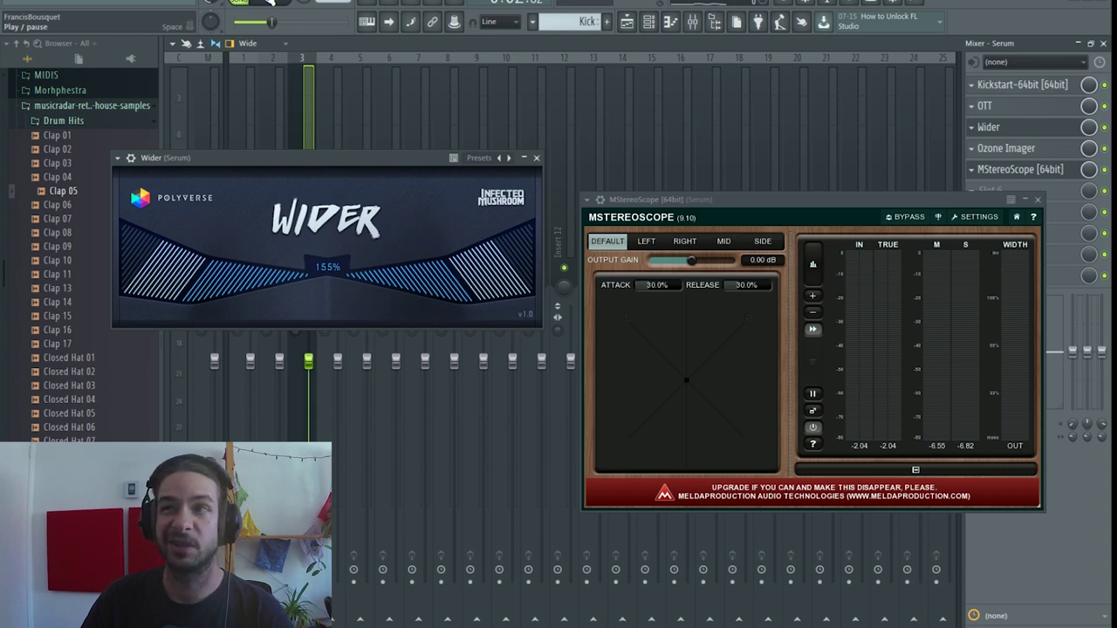
left_click(270, 3)
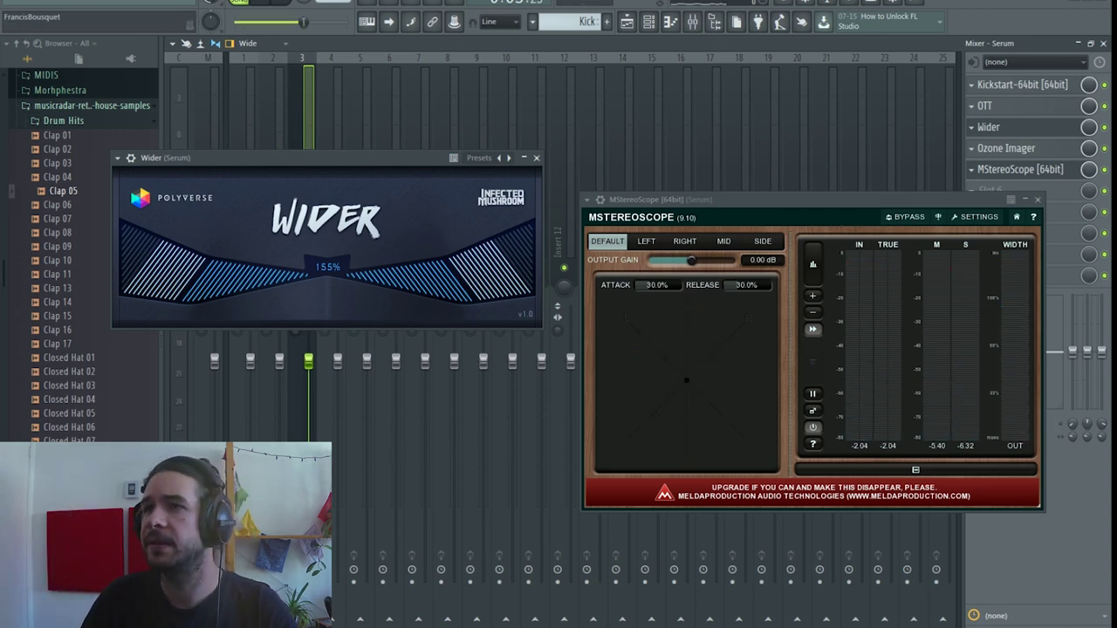
left_click(974, 217)
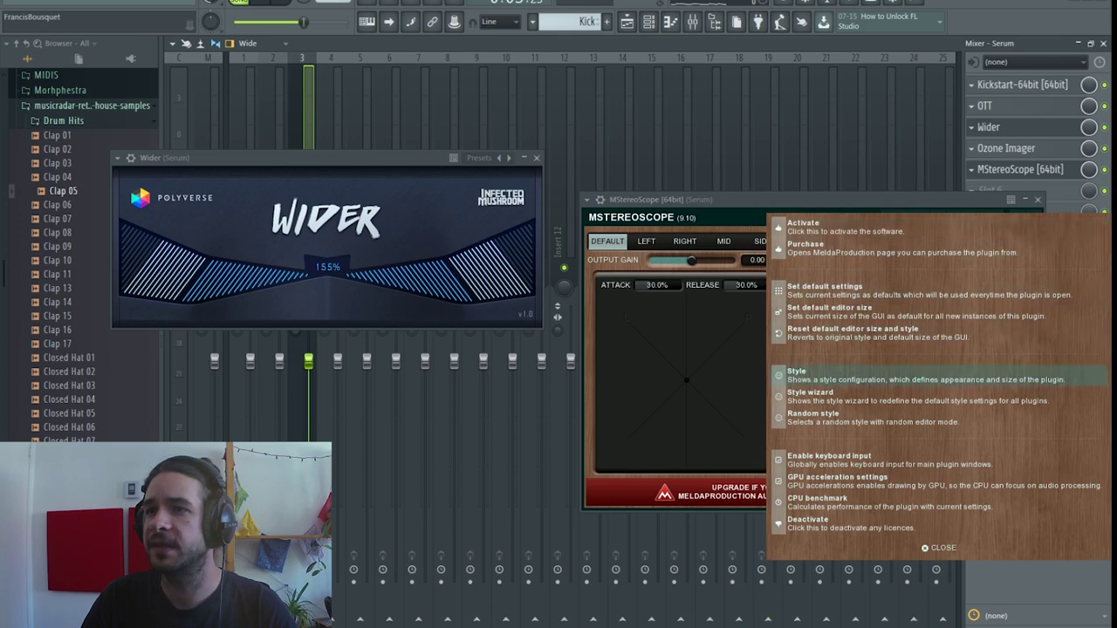
Change MStereoScope's style from Minimalistic to Futuristic, confirm, and resume playback.
left_click(812, 376)
left_click(554, 220)
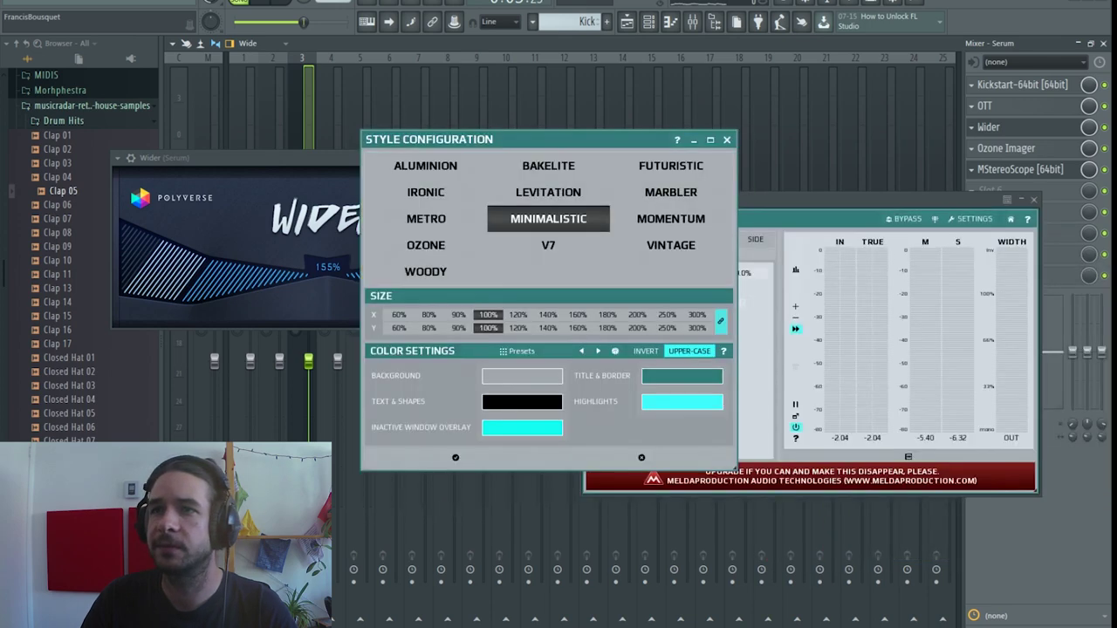
left_click(671, 165)
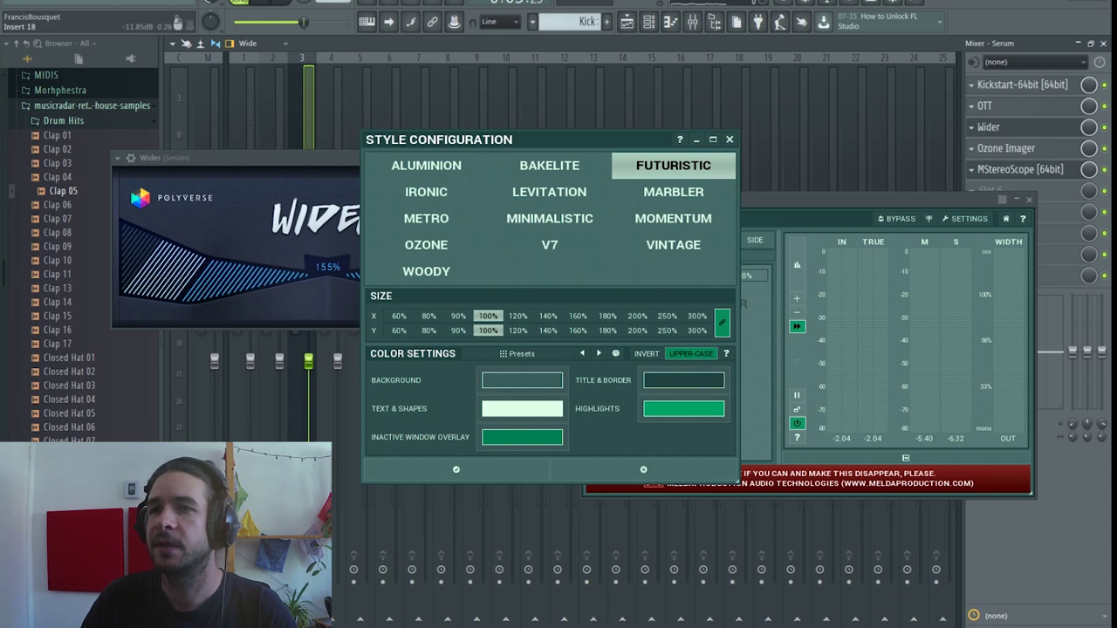
left_click(729, 139)
left_click(283, 4)
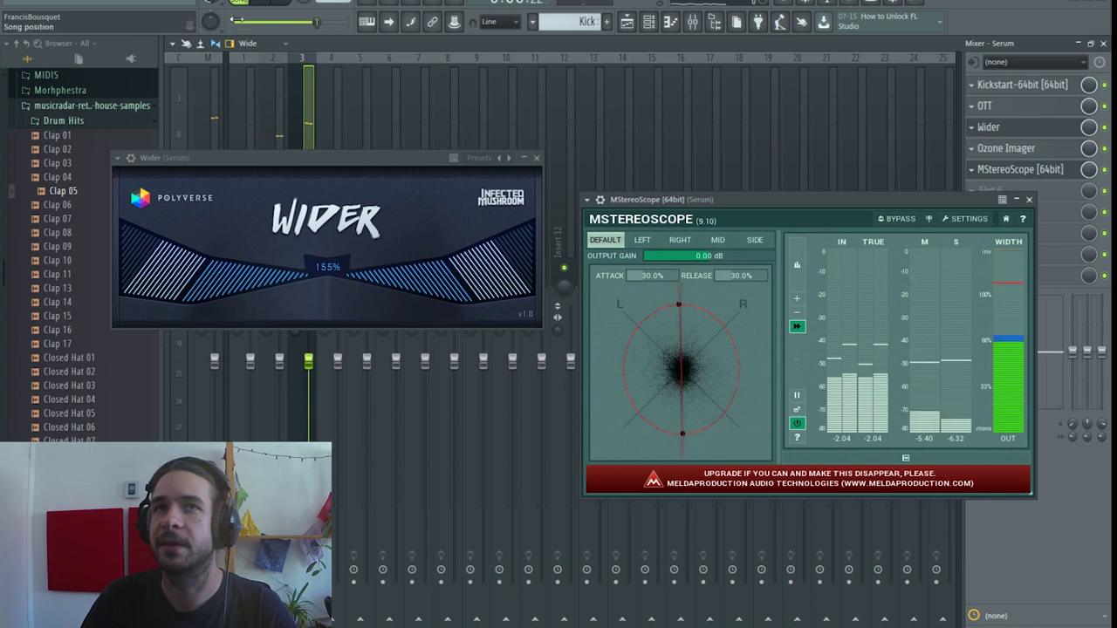
Toggle Wider to compare, pause playback, and leave Wider switched off.
left_click(1104, 127)
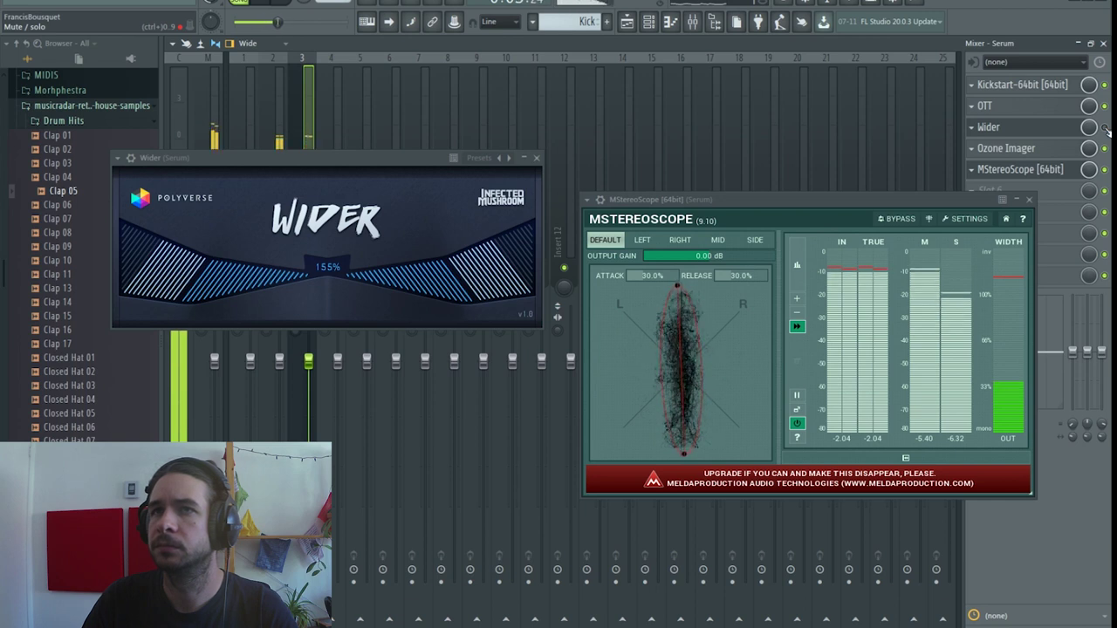
left_click(269, 4)
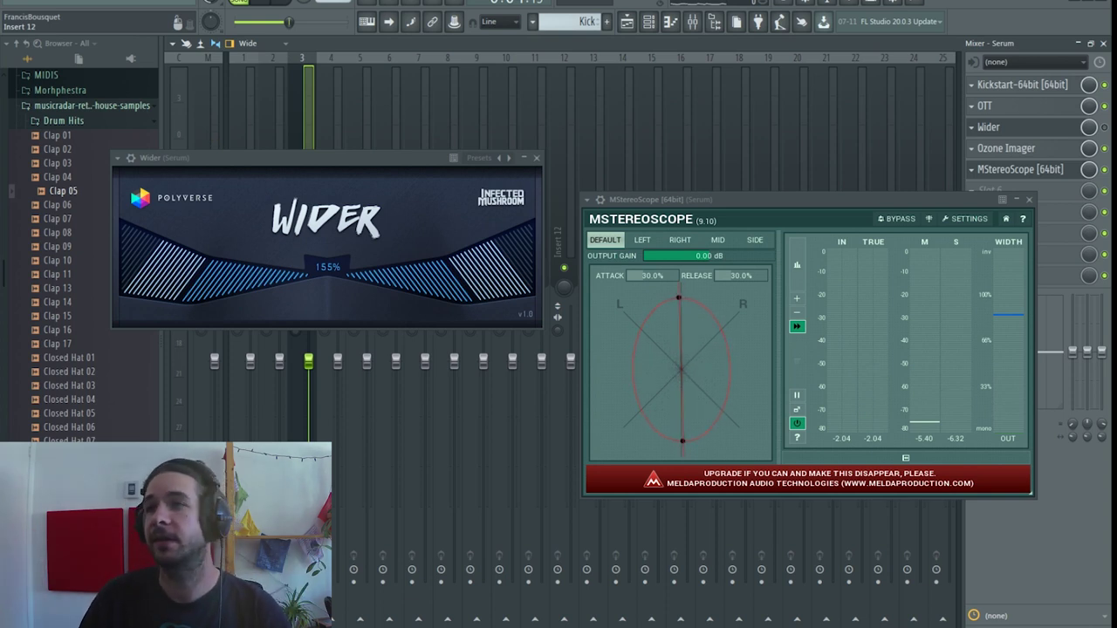
left_click(1104, 128)
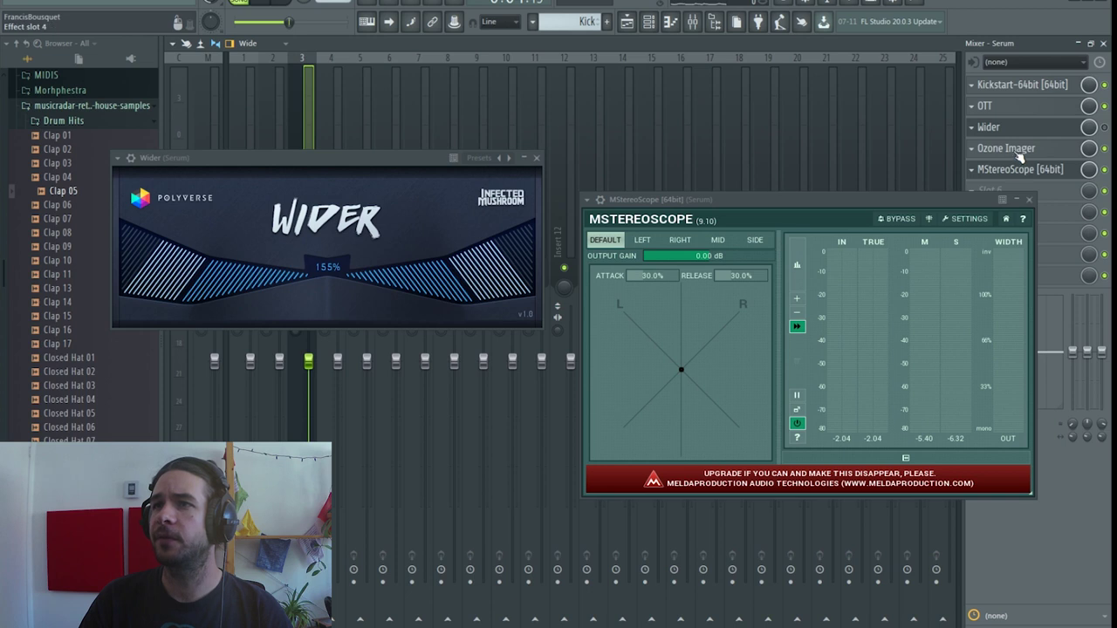
Open and reposition Ozone Imager, change its vectorscope mode, and start playback.
left_click(1051, 158)
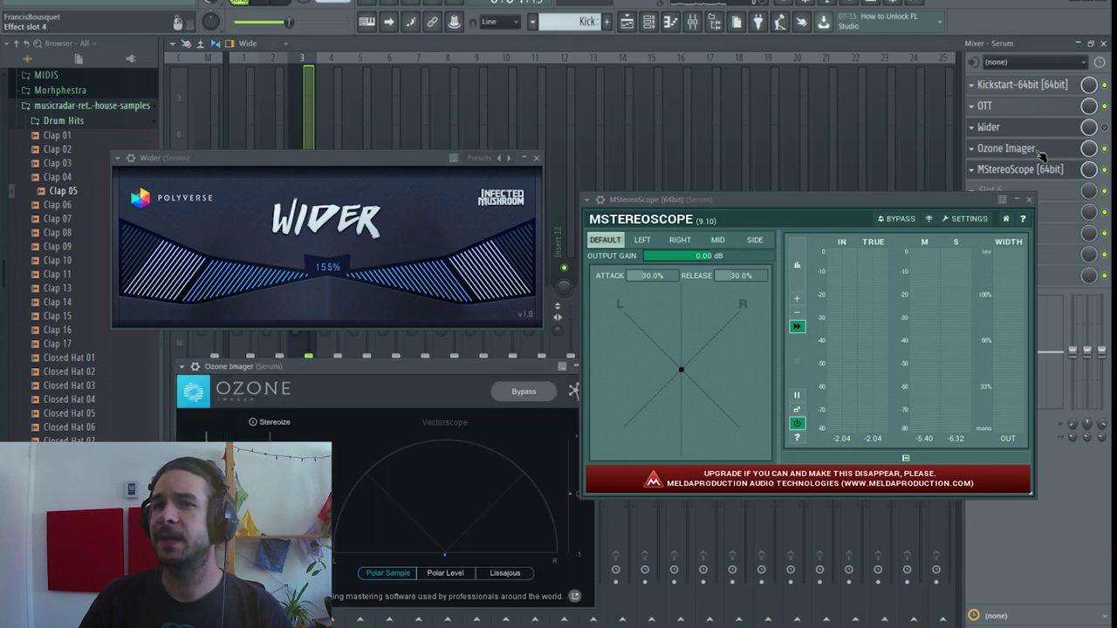
left_click(1051, 158)
left_click(1051, 158)
left_click_drag(396, 371, 379, 358)
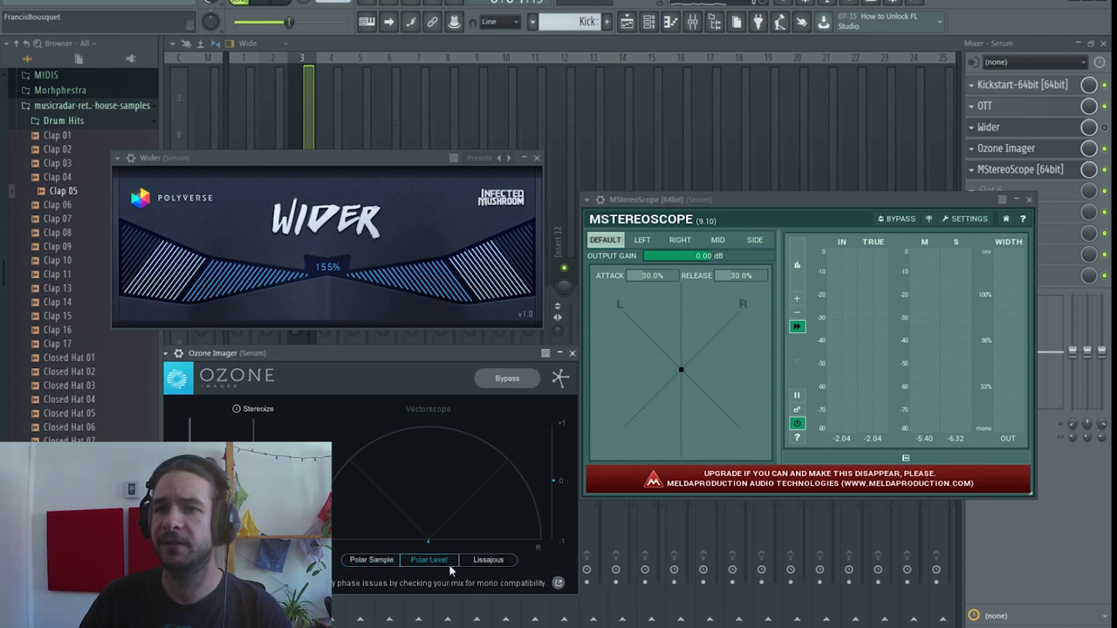
left_click(476, 561)
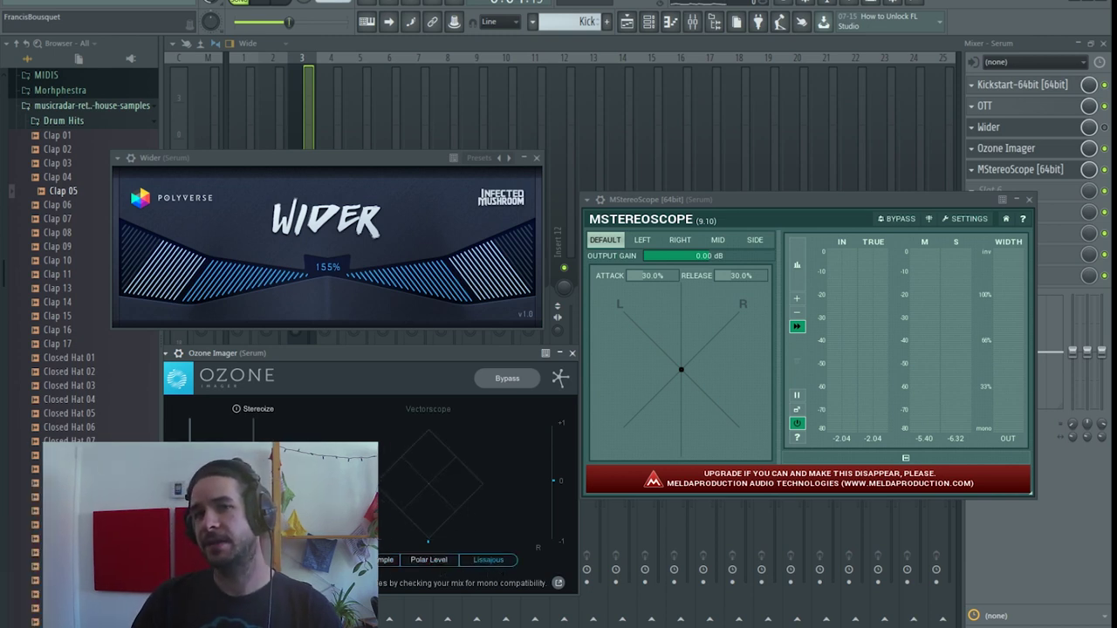
left_click(264, 4)
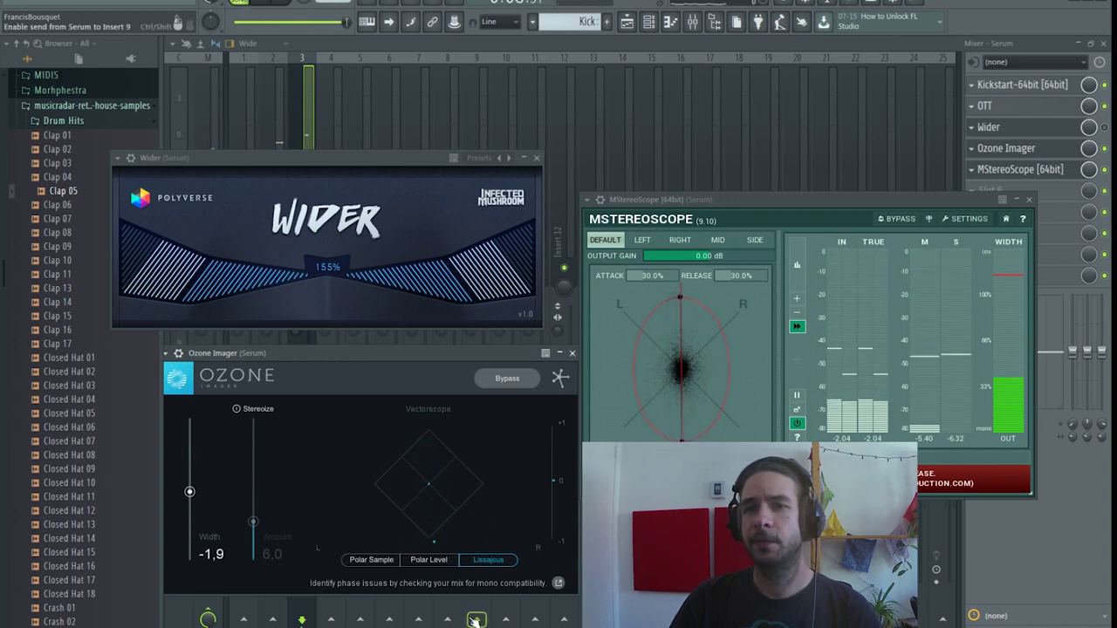
Compare Ozone's Polar Level and Polar Sample vectorscope views during playback, then stop.
left_click(428, 559)
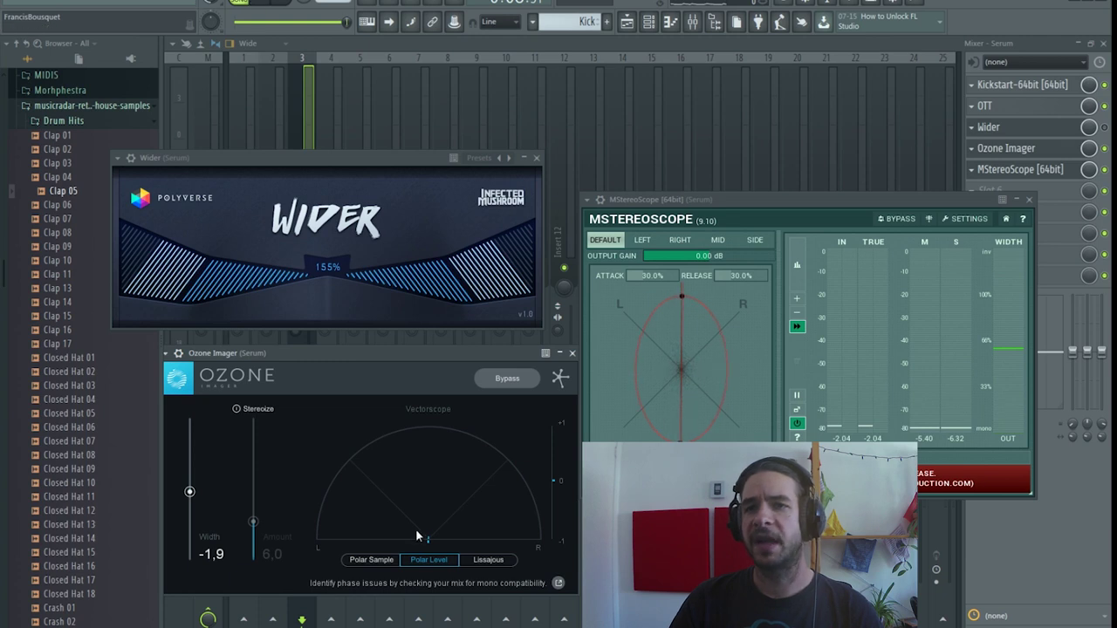
left_click(260, 3)
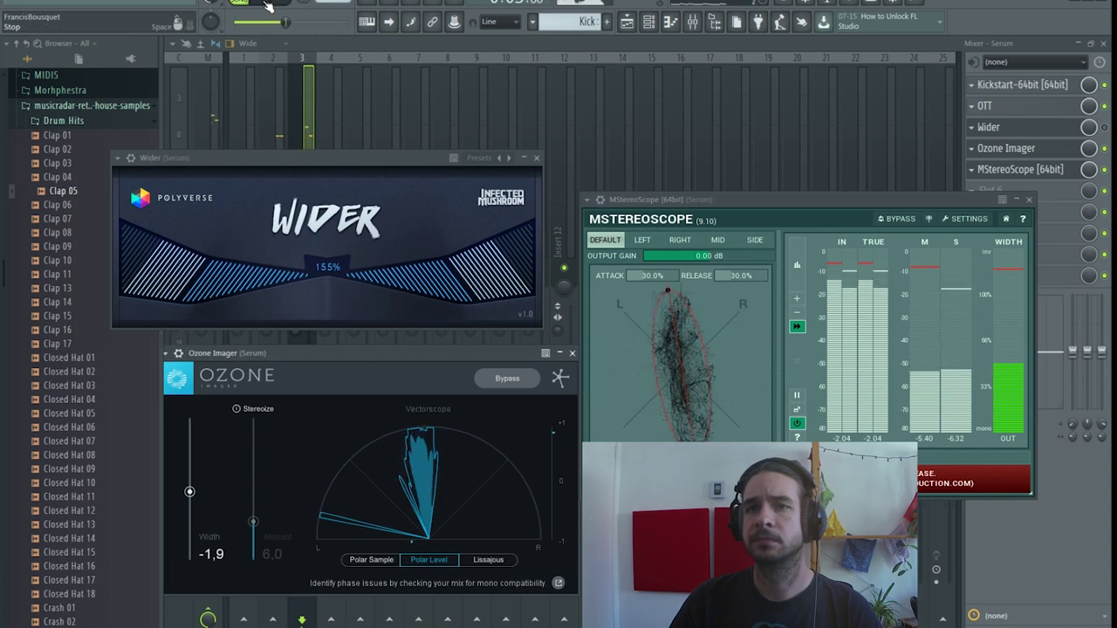
left_click(369, 559)
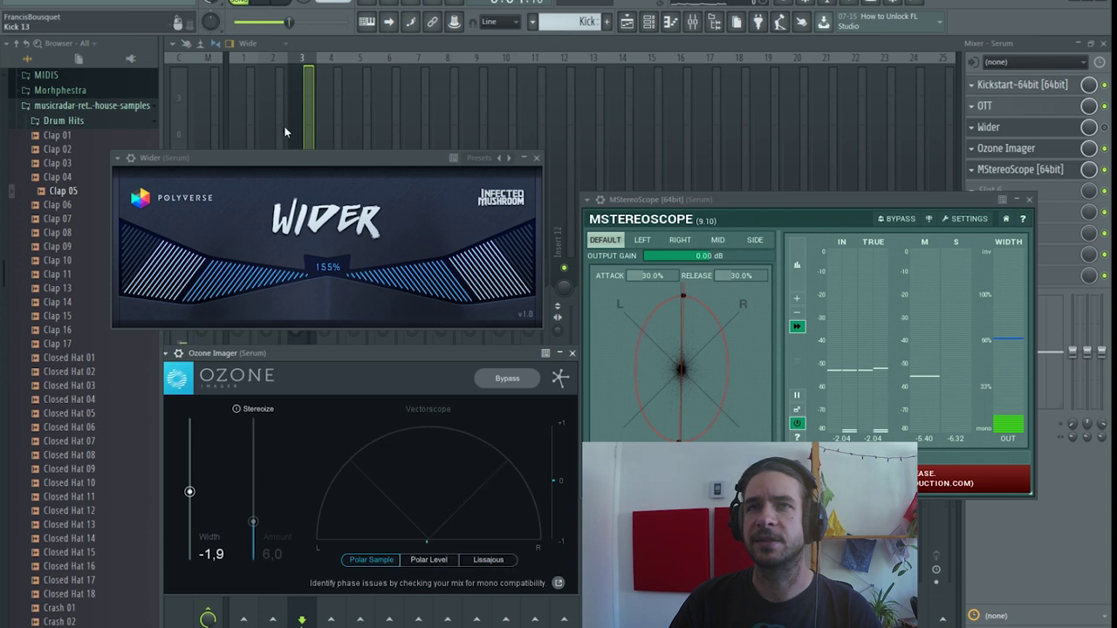
key("space")
key("space")
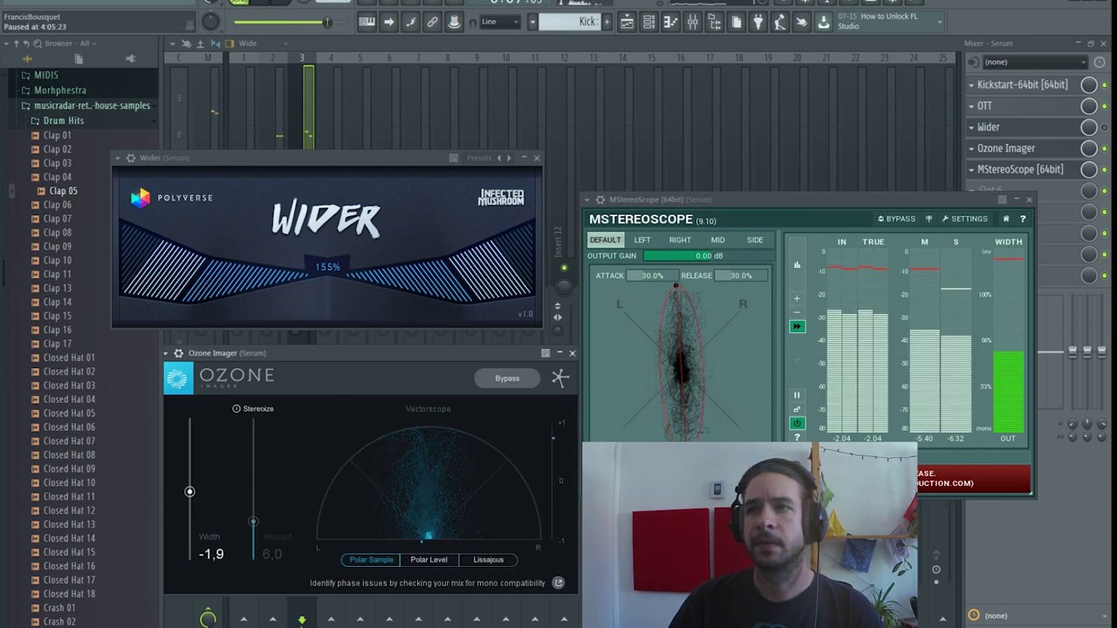
left_click(266, 2)
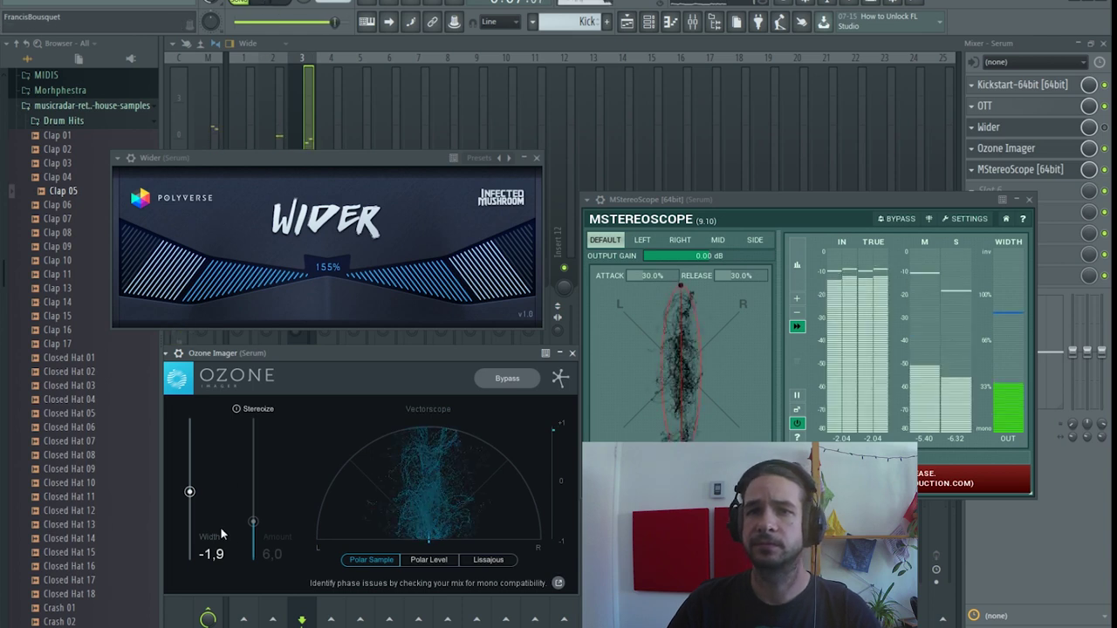
Collapse Ozone Imager Width to -100 (mono), restart playback, then restore Width to -1,9.
left_click_drag(189, 492, 190, 560)
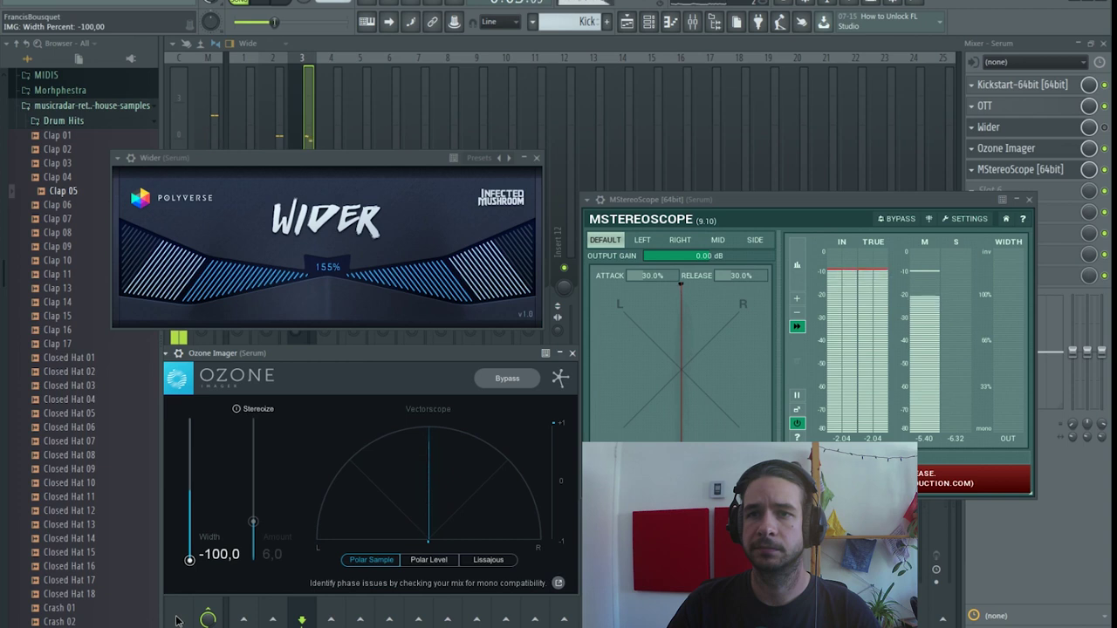
left_click(266, 2)
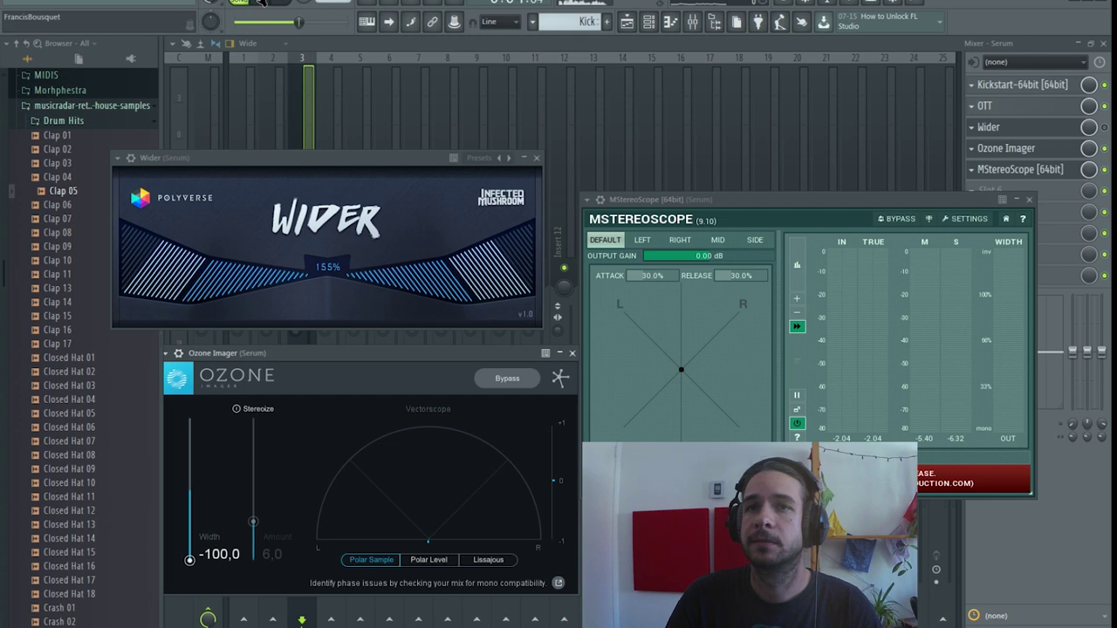
left_click(261, 2)
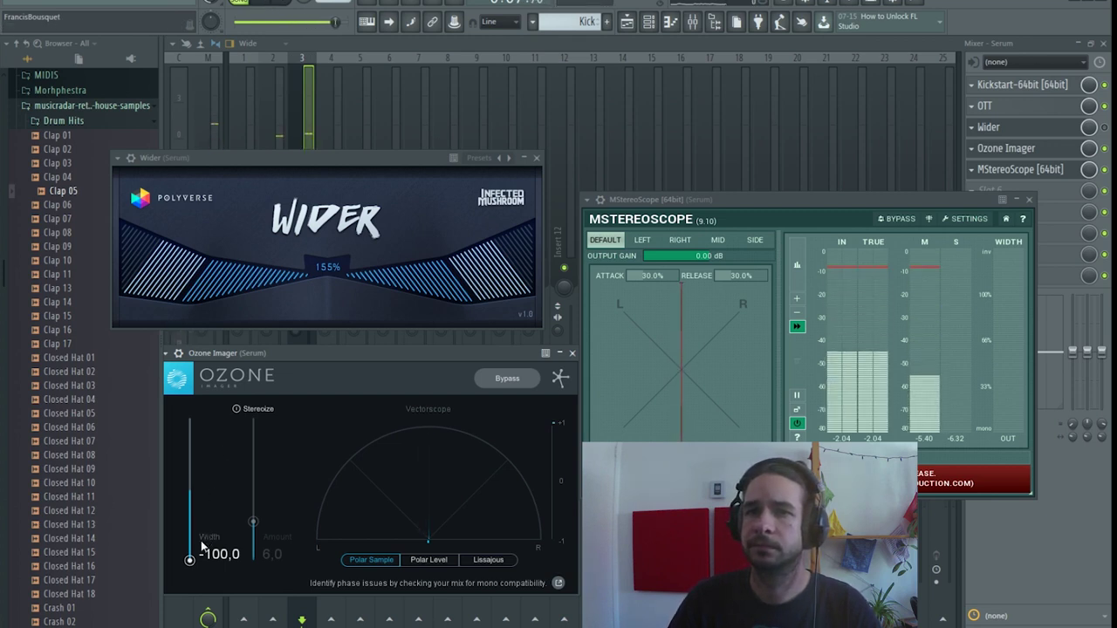
left_click_drag(188, 555, 195, 491)
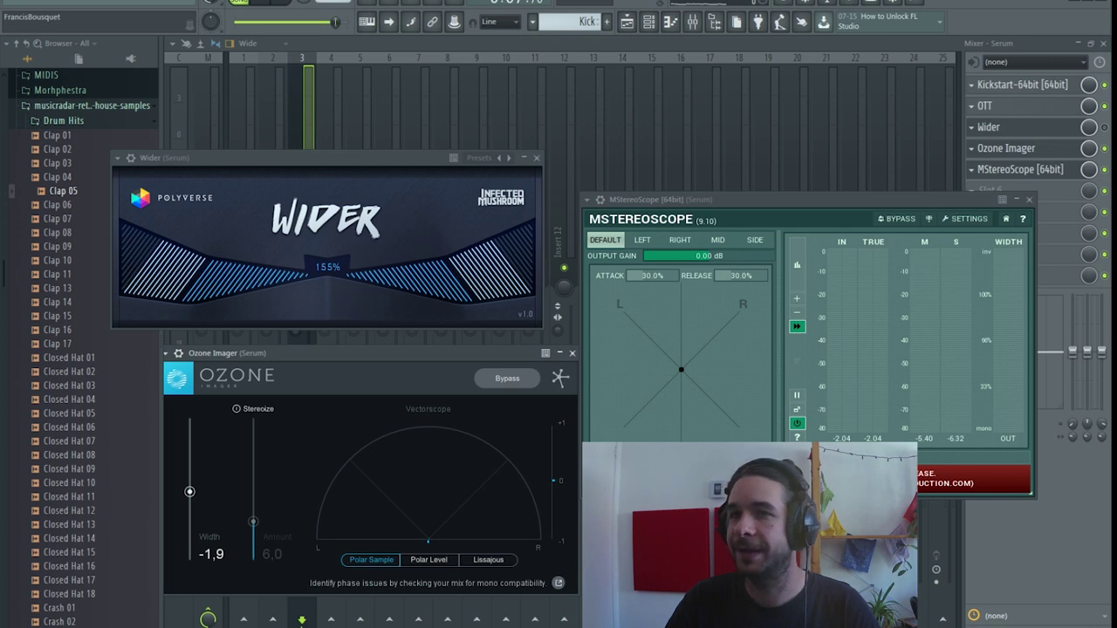
Play the Serum track, sweep Ozone Imager Width up to 100, then settle it at 33,0.
left_click(265, 2)
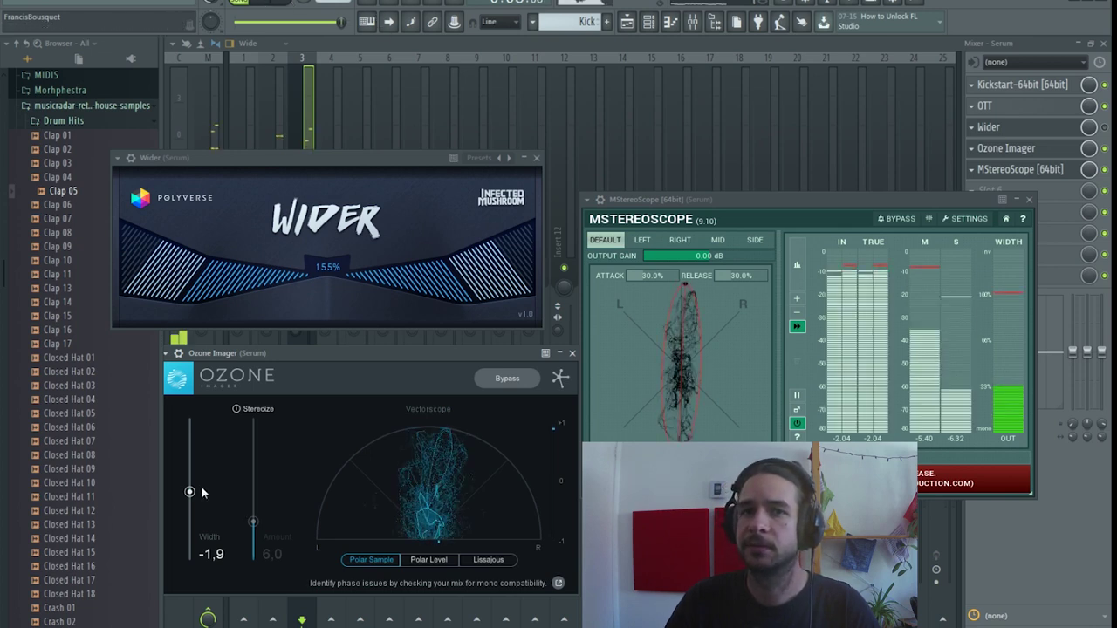
left_click_drag(189, 491, 190, 407)
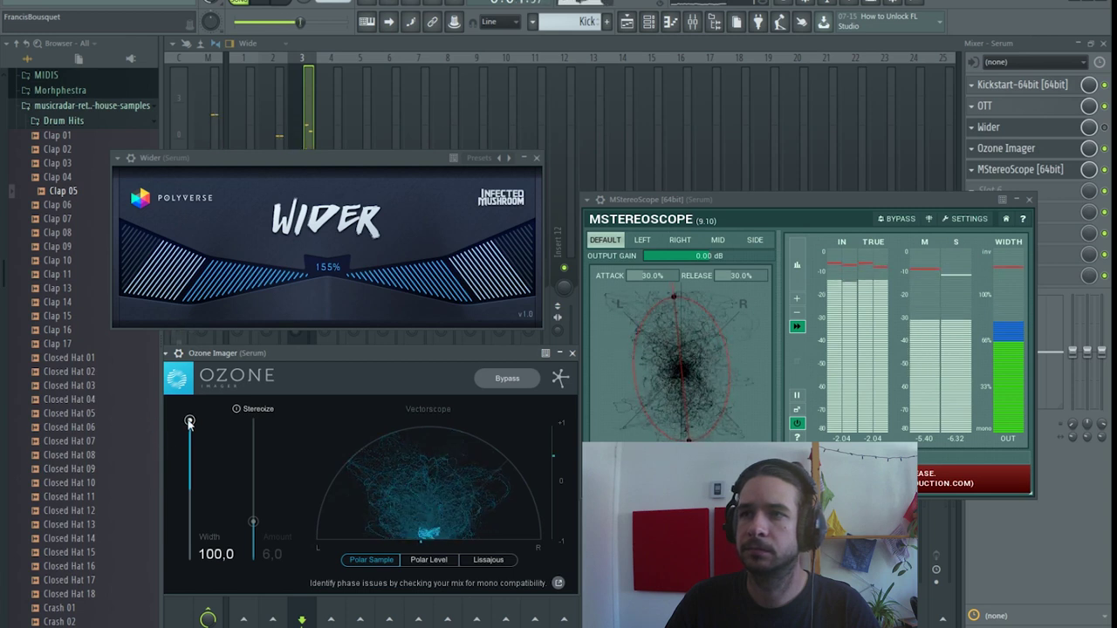
left_click_drag(189, 421, 199, 509)
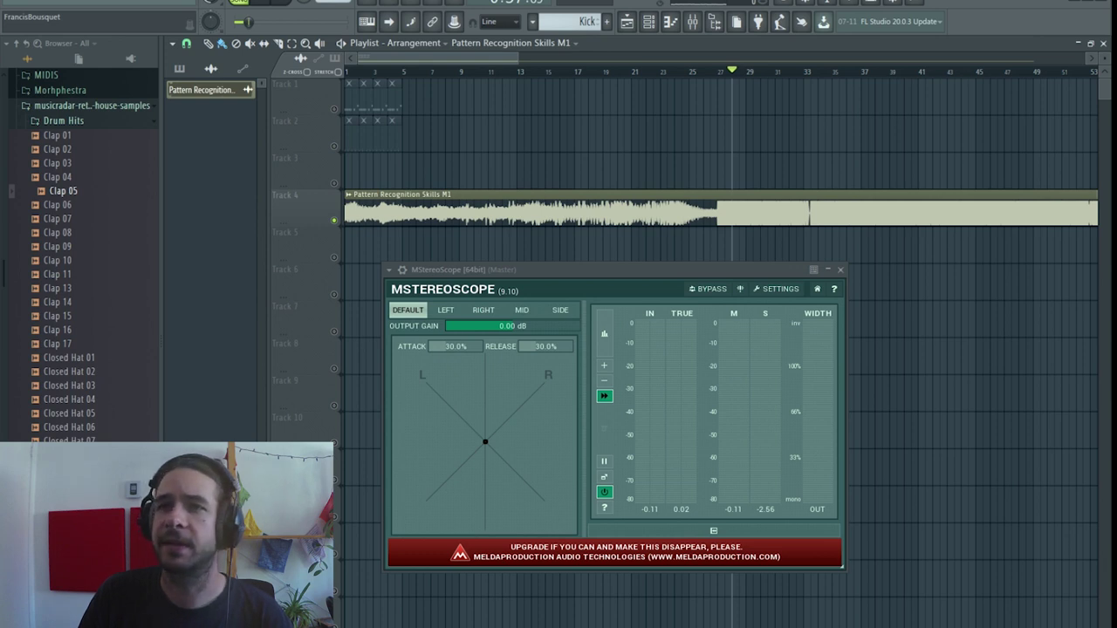
left_click(560, 309)
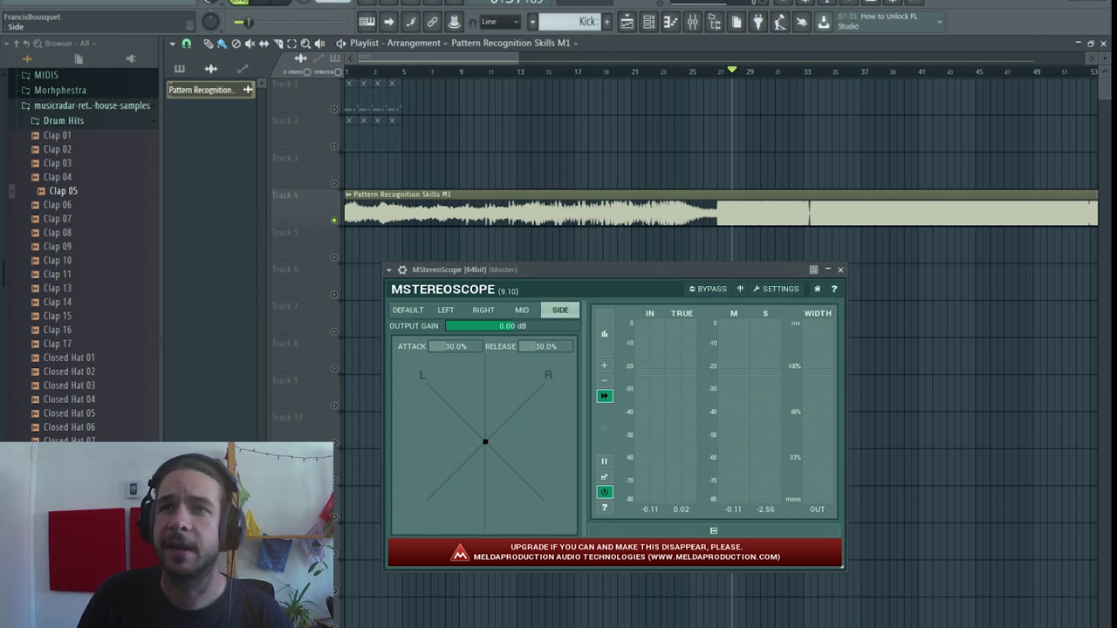
left_click(406, 310)
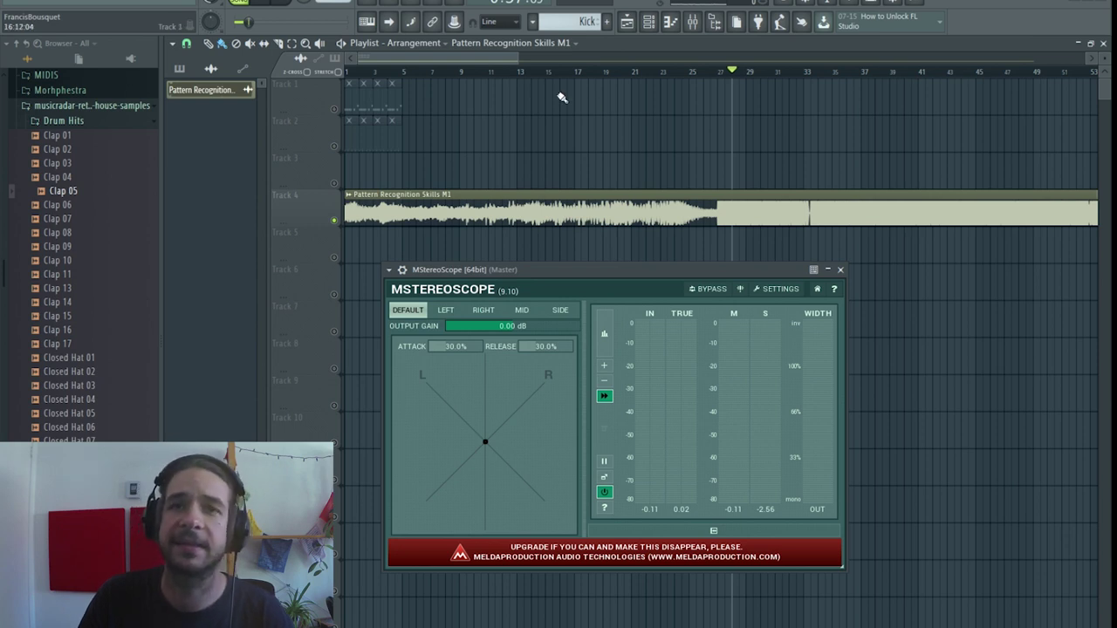
Play the master arrangement and scroll the playlist right to follow the playhead.
key("space")
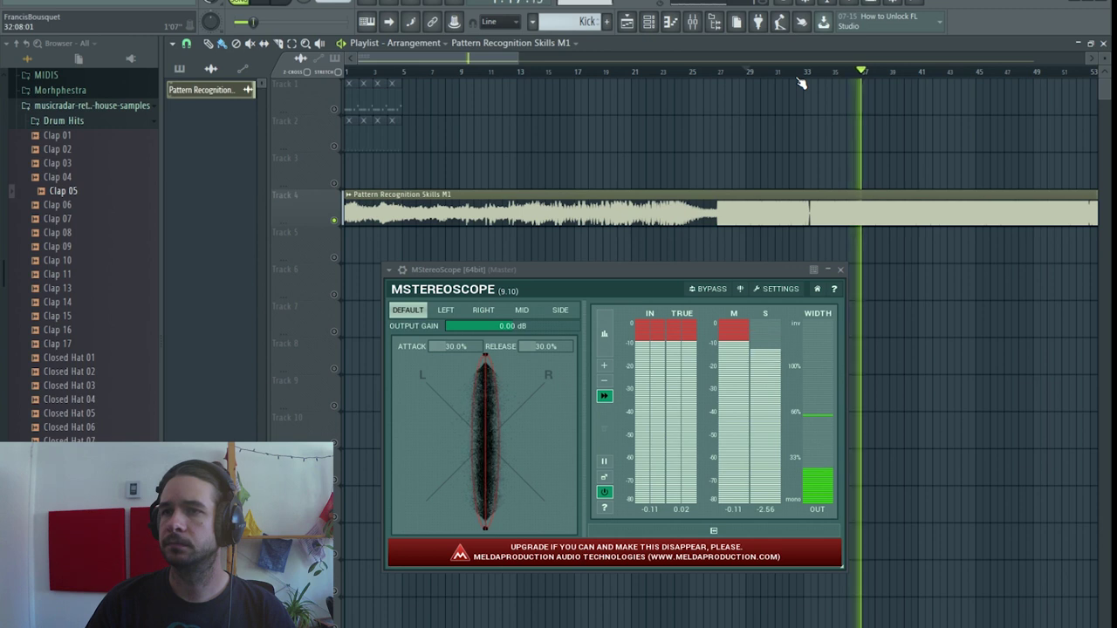
left_click_drag(498, 57, 592, 84)
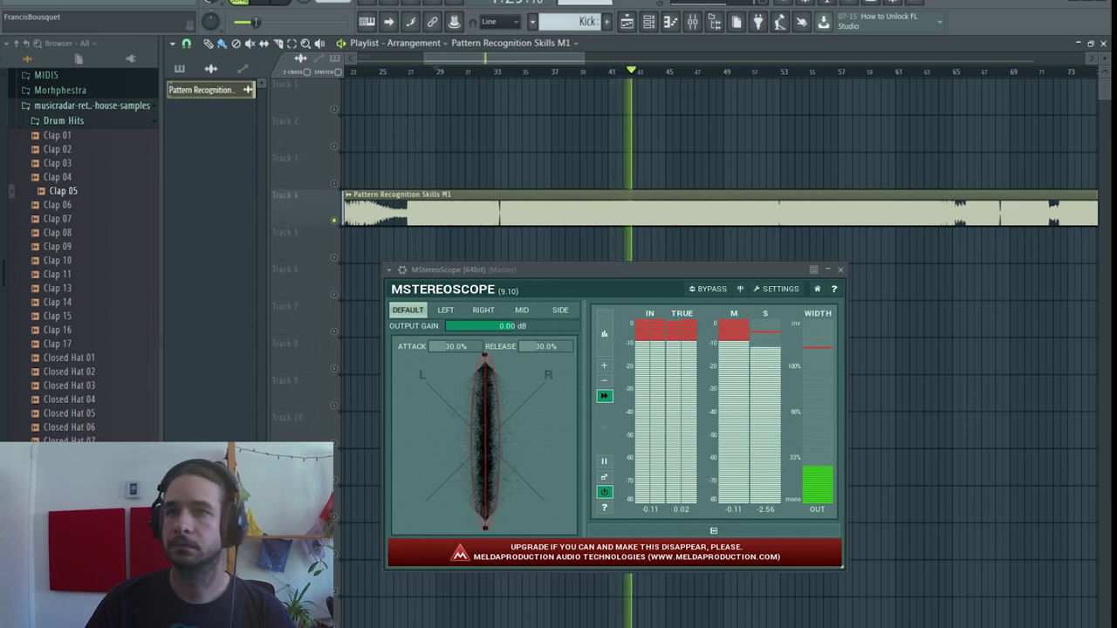
Compare MStereoScope's Side, Mid and Side views, return it to Default, then stop playback.
left_click(559, 310)
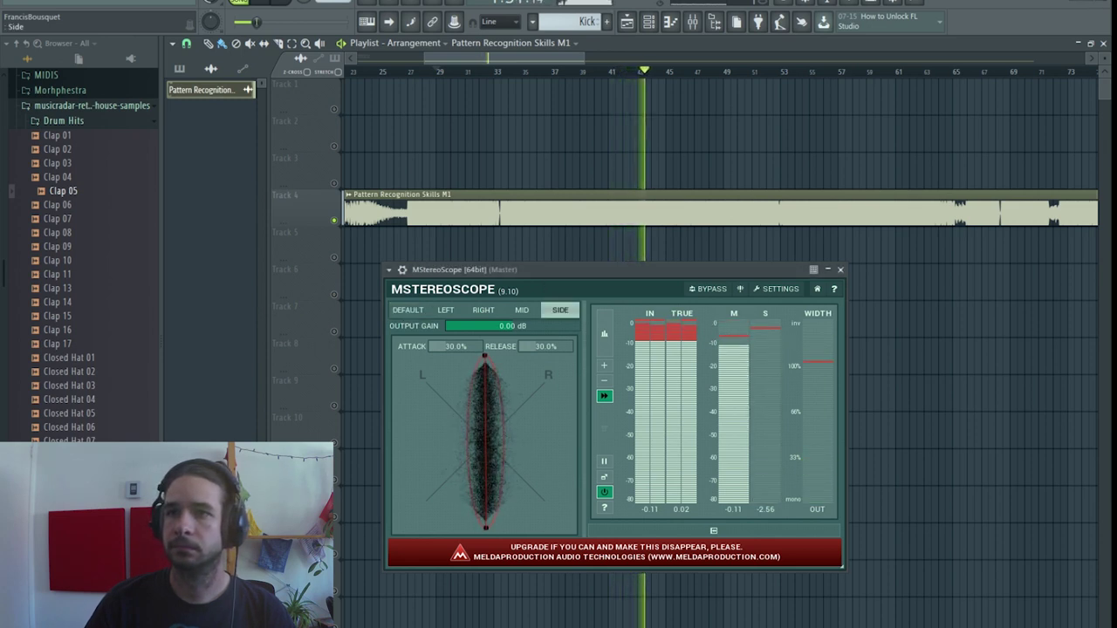
left_click(521, 310)
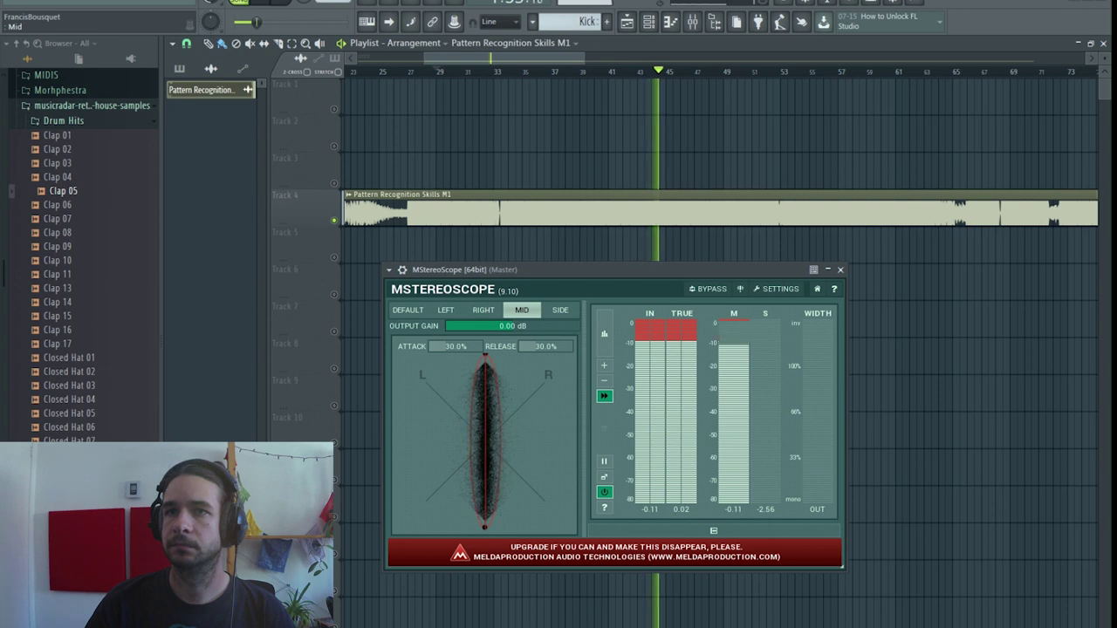
left_click(559, 309)
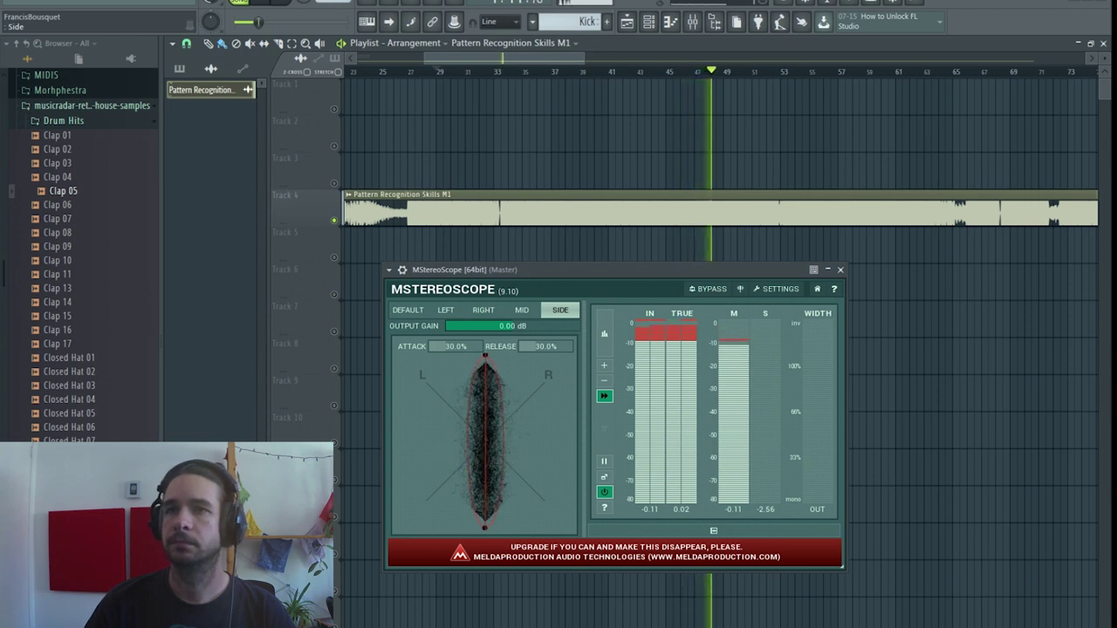
left_click(407, 310)
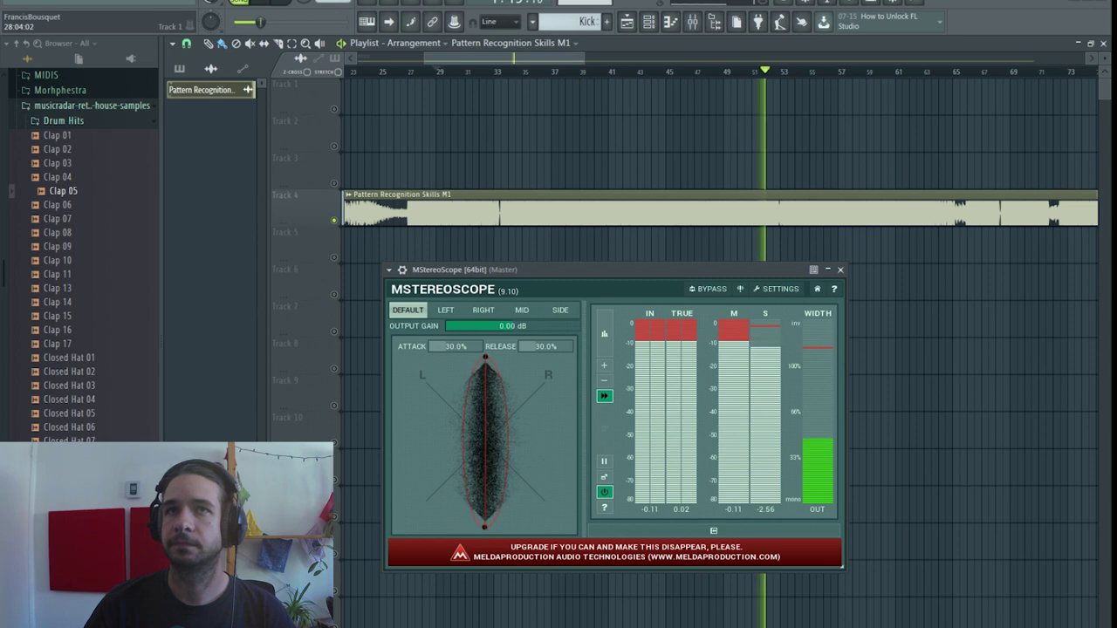
key("space")
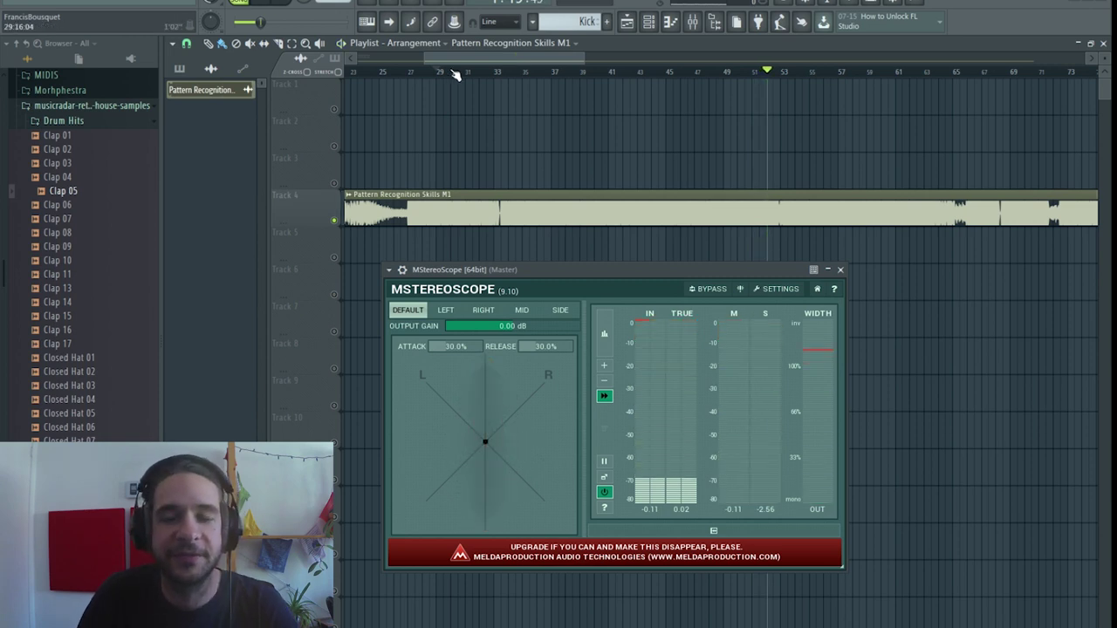